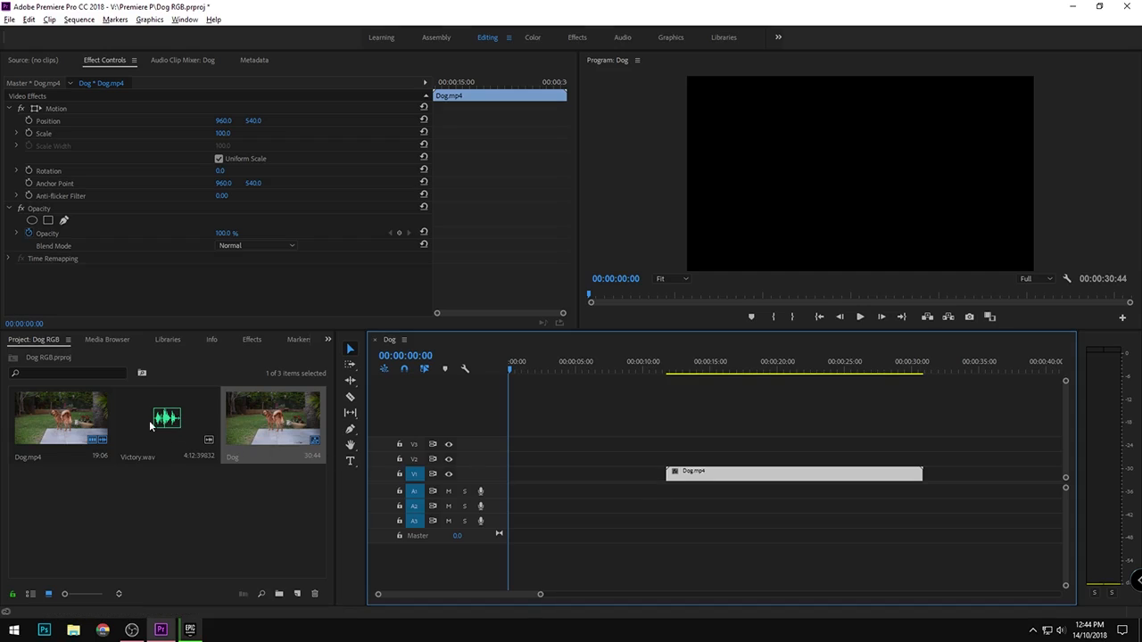
Place the Victory.wav audio on track A1 at the very start of the Dog sequence
drag(167, 417, 514, 493)
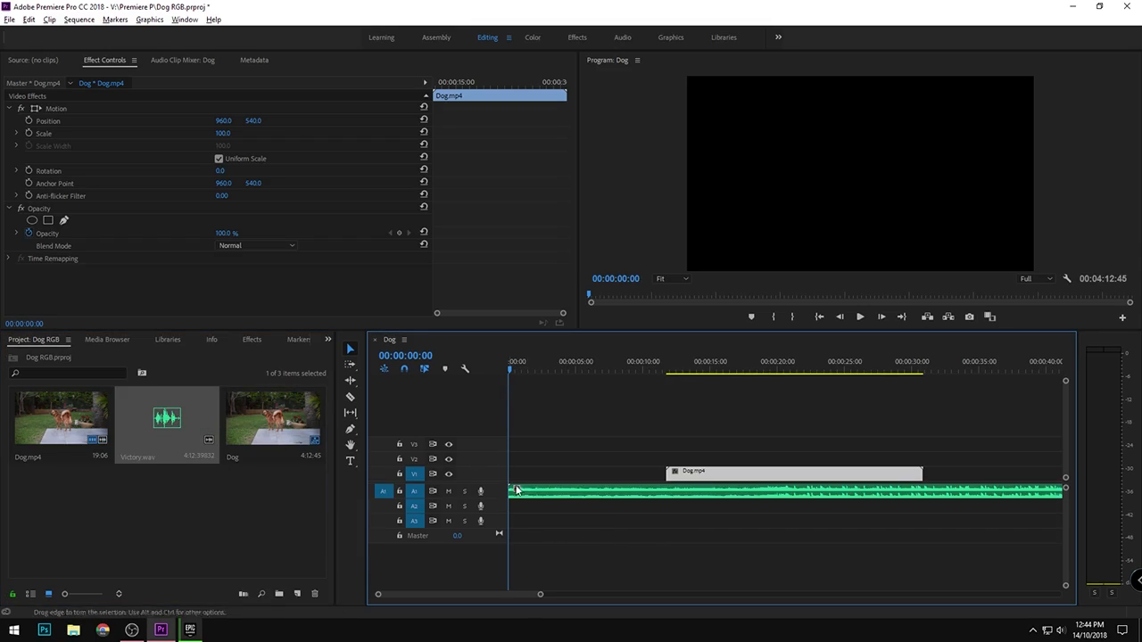
scroll(772, 496, up, 3)
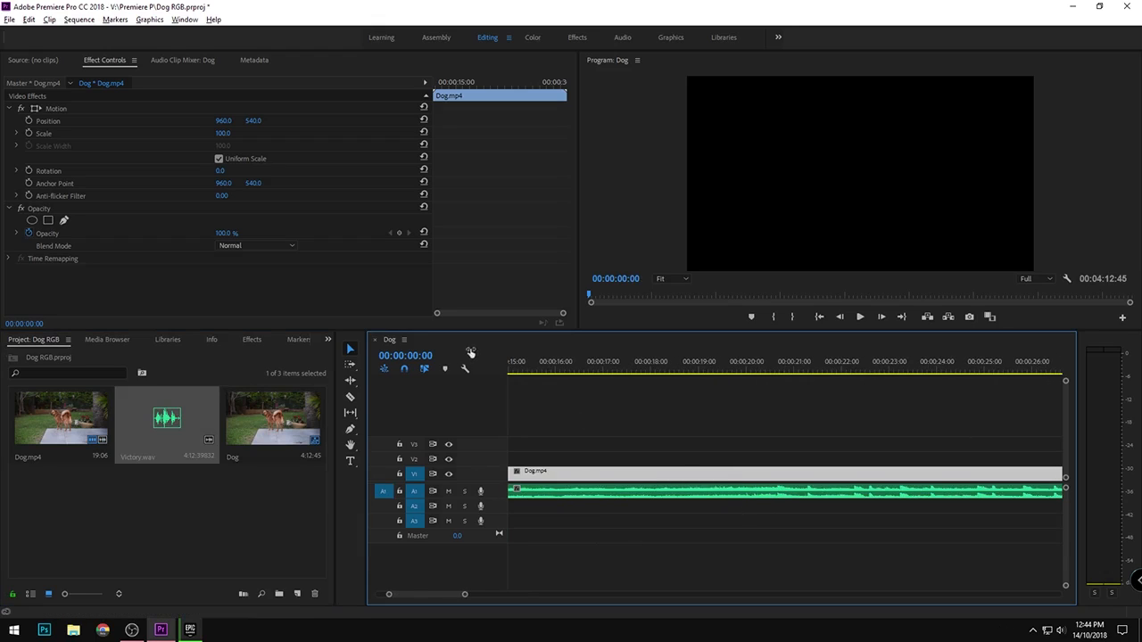
Try adding a marker to the Dog.mp4 clip at 00:00:20:33
click(616, 360)
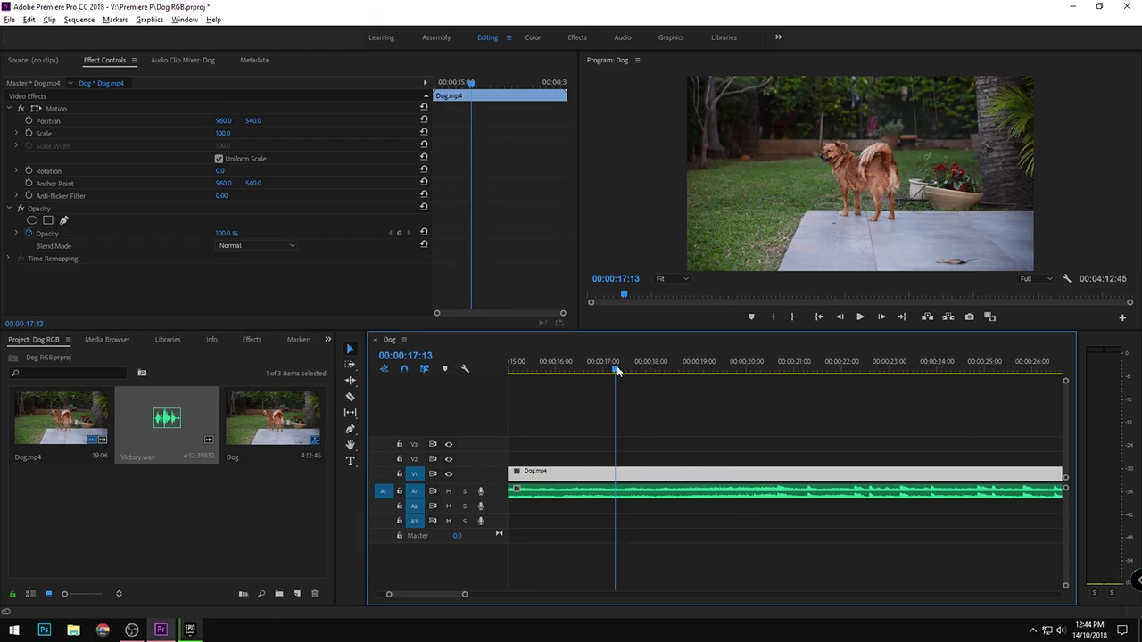
drag(622, 362, 779, 393)
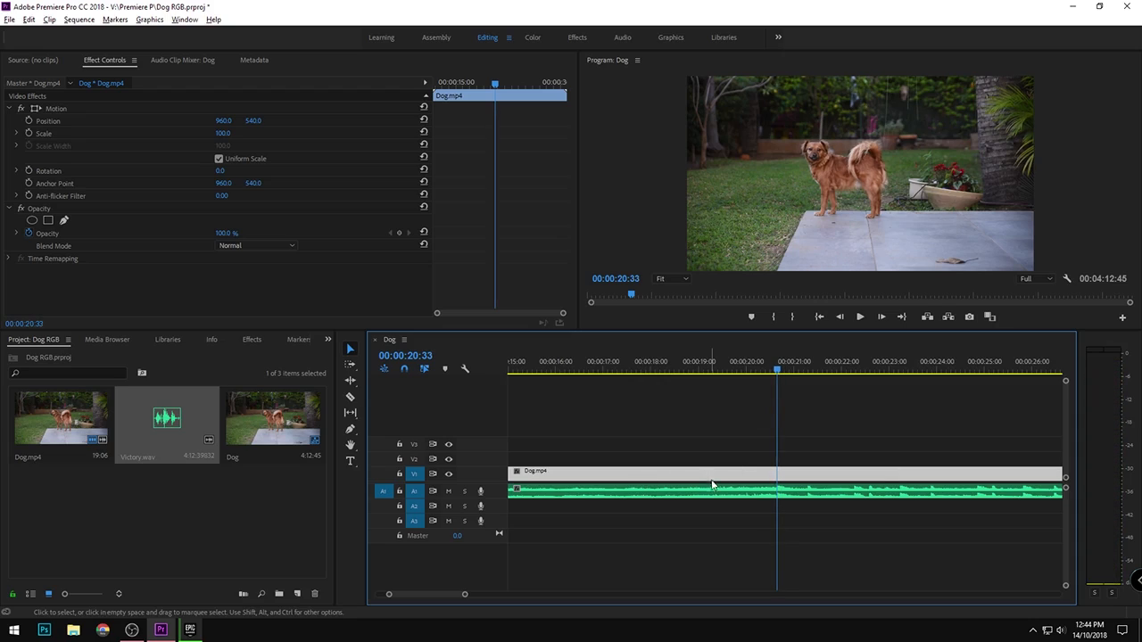
right_click(771, 369)
click(829, 226)
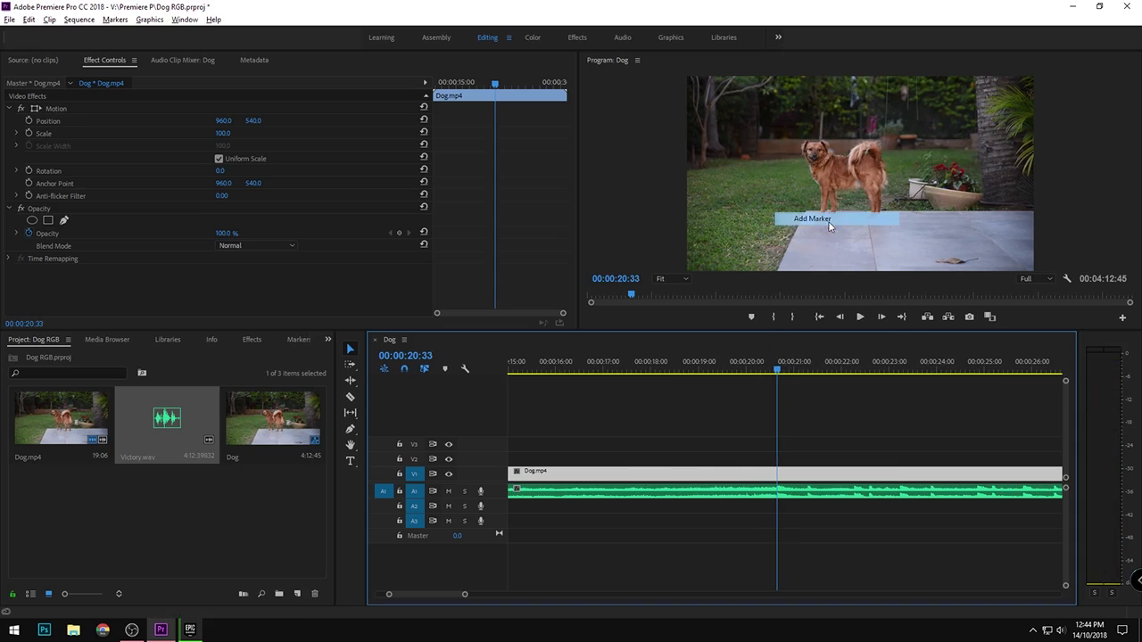
drag(758, 369, 749, 373)
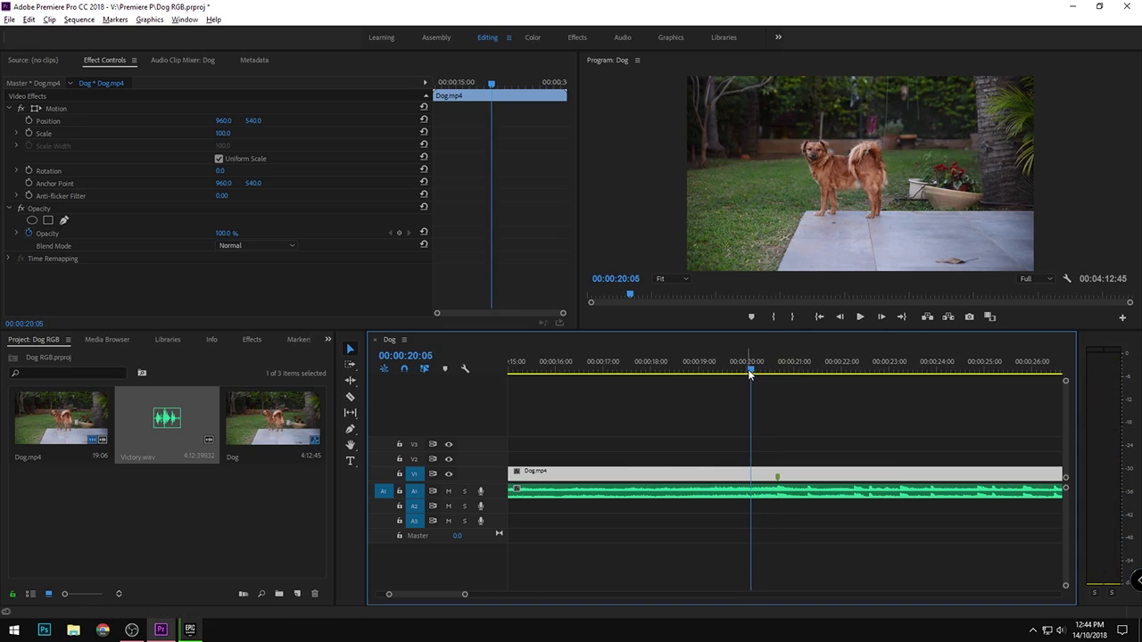
Locate the beat by scrubbing and playing the music, and add a marker to the Victory.wav clip at 00:00:20:32
click(788, 492)
drag(749, 373, 778, 376)
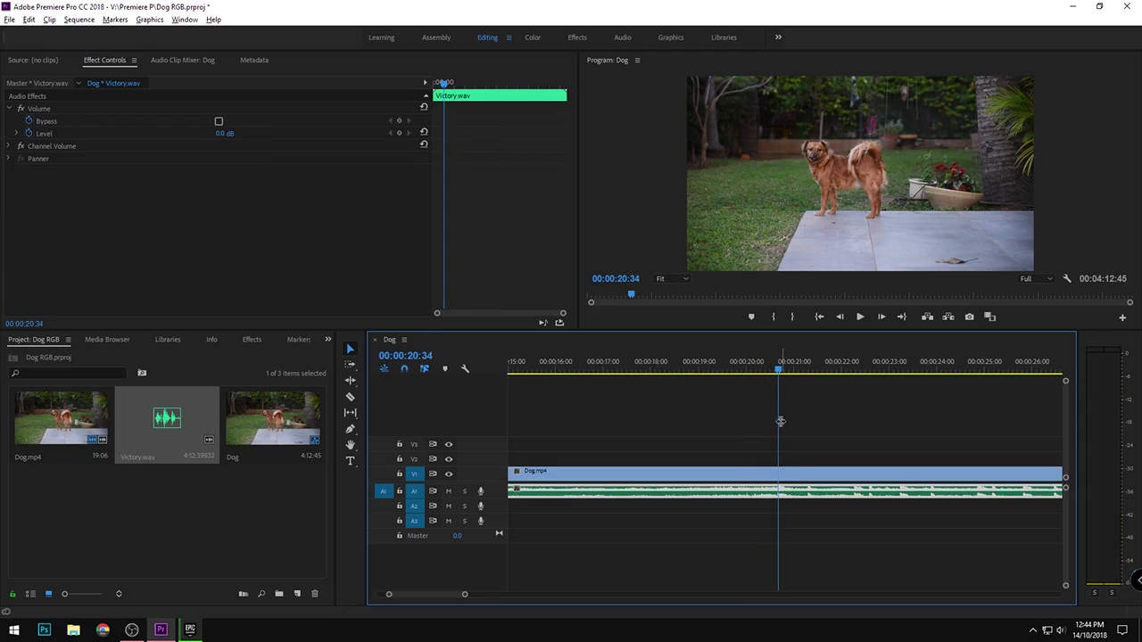
click(777, 374)
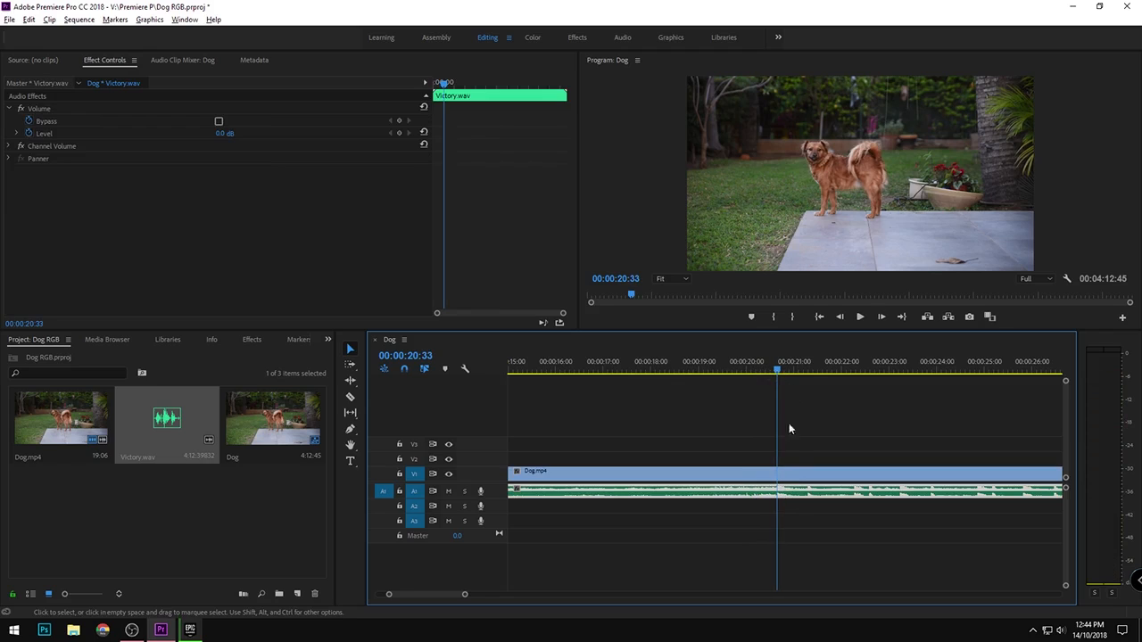
right_click(773, 498)
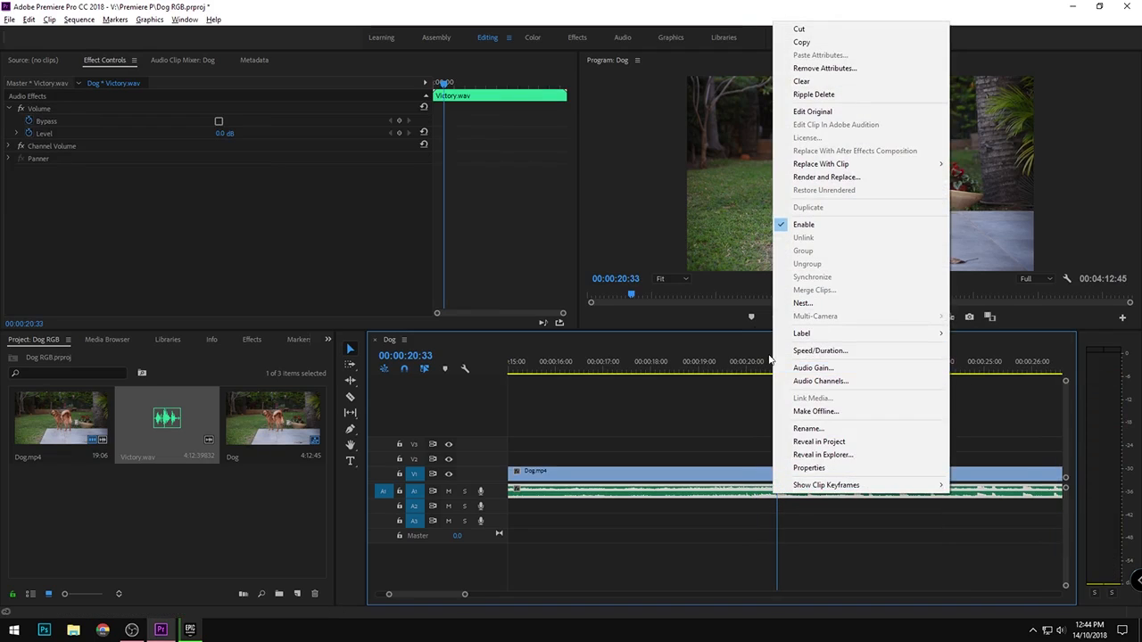
click(771, 366)
key(space)
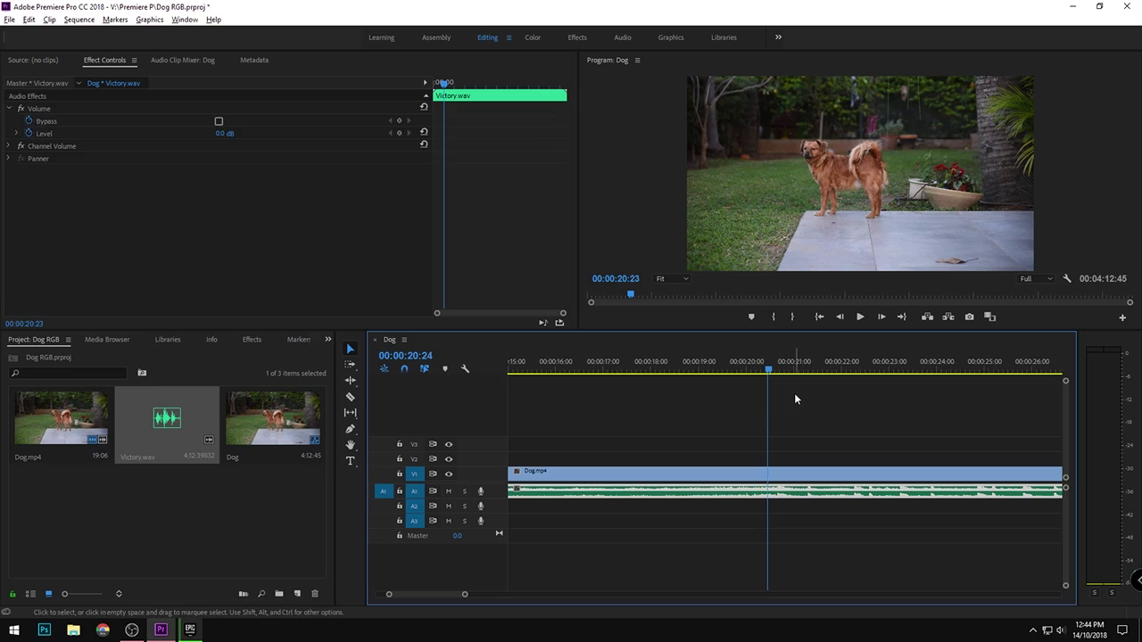
key(space)
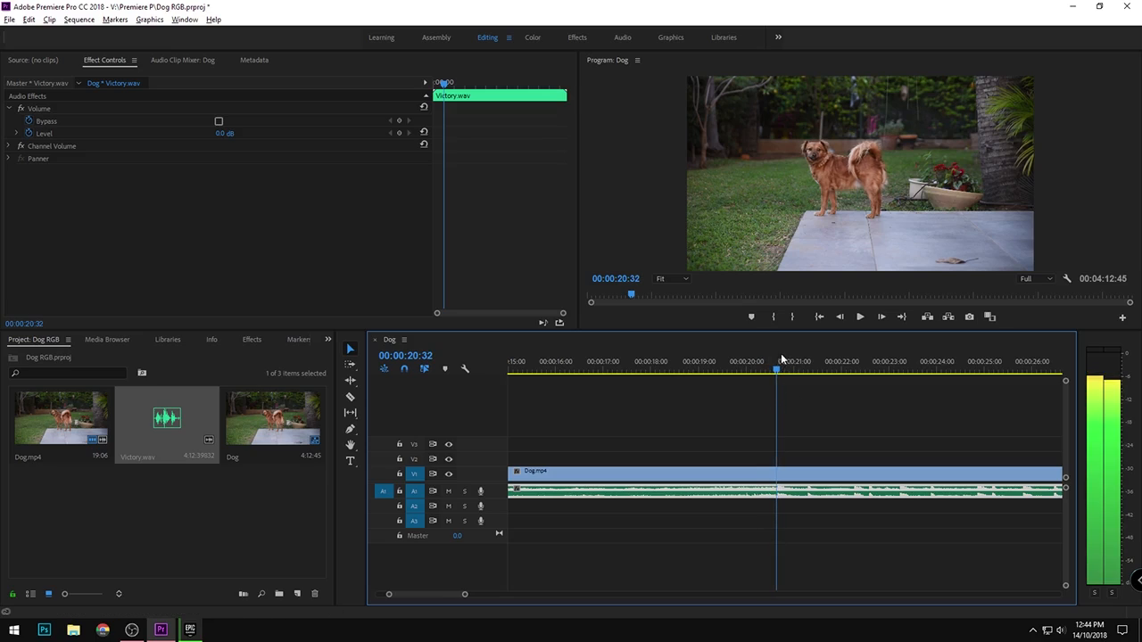
right_click(778, 370)
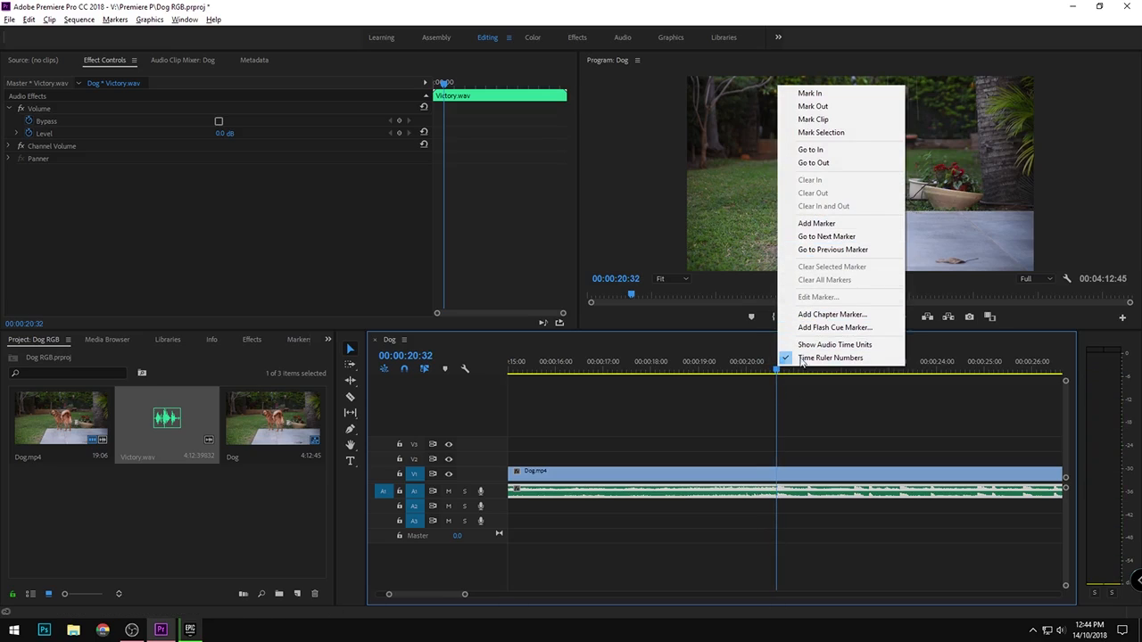
click(814, 224)
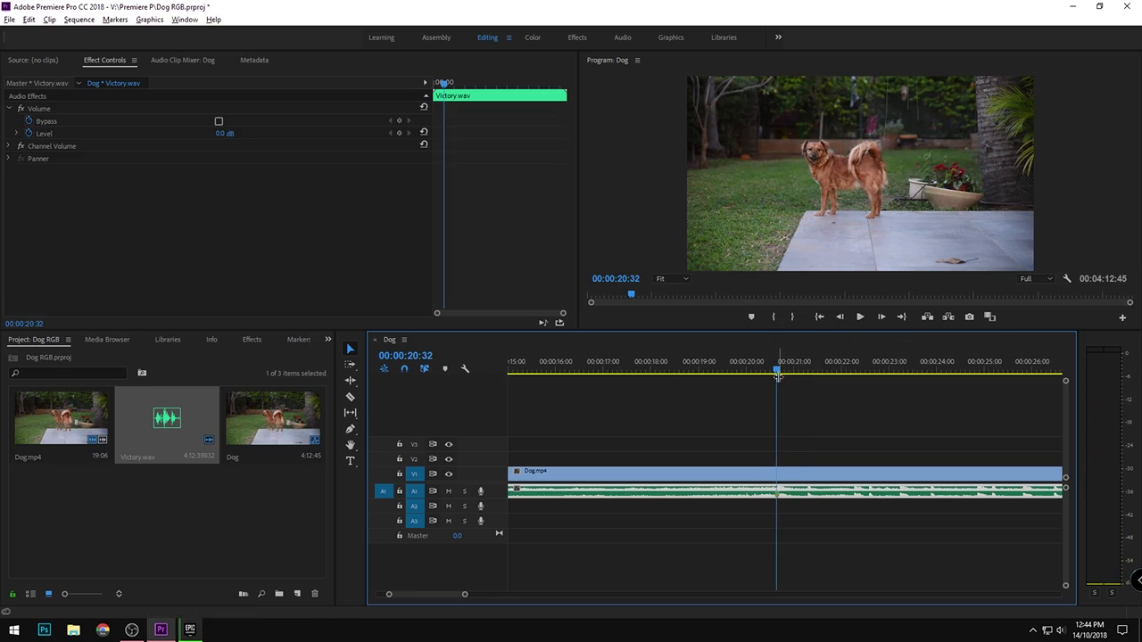
Shift the Dog.mp4 clip later on V1 and add a clip marker to it at 00:00:21:19, where the dog turns its head
drag(770, 376, 756, 375)
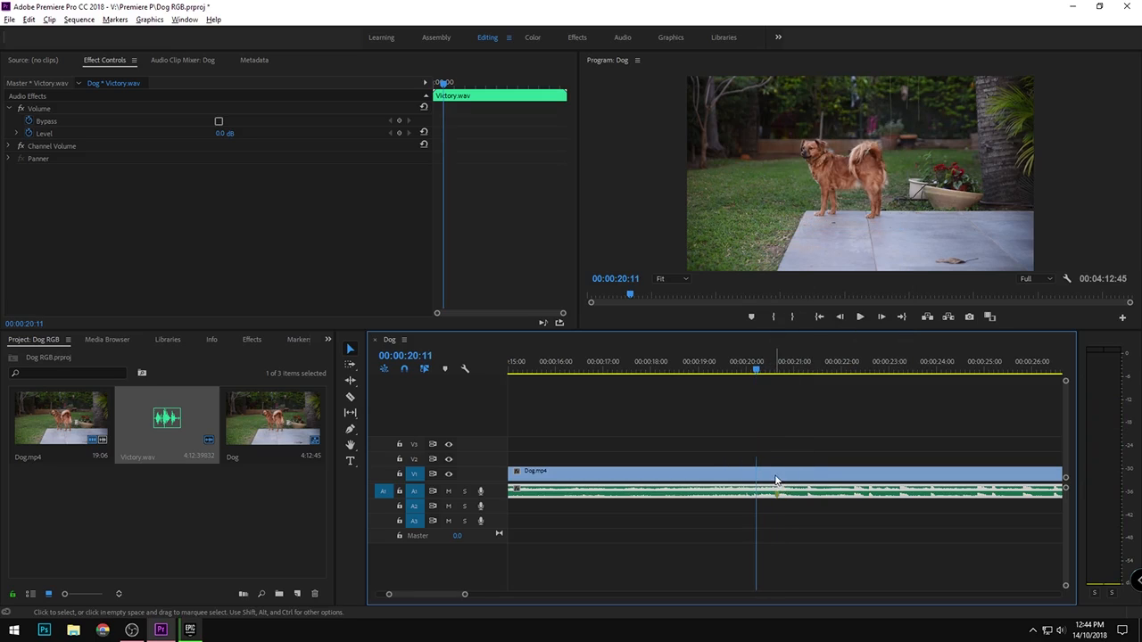
drag(799, 476, 906, 479)
drag(757, 371, 811, 389)
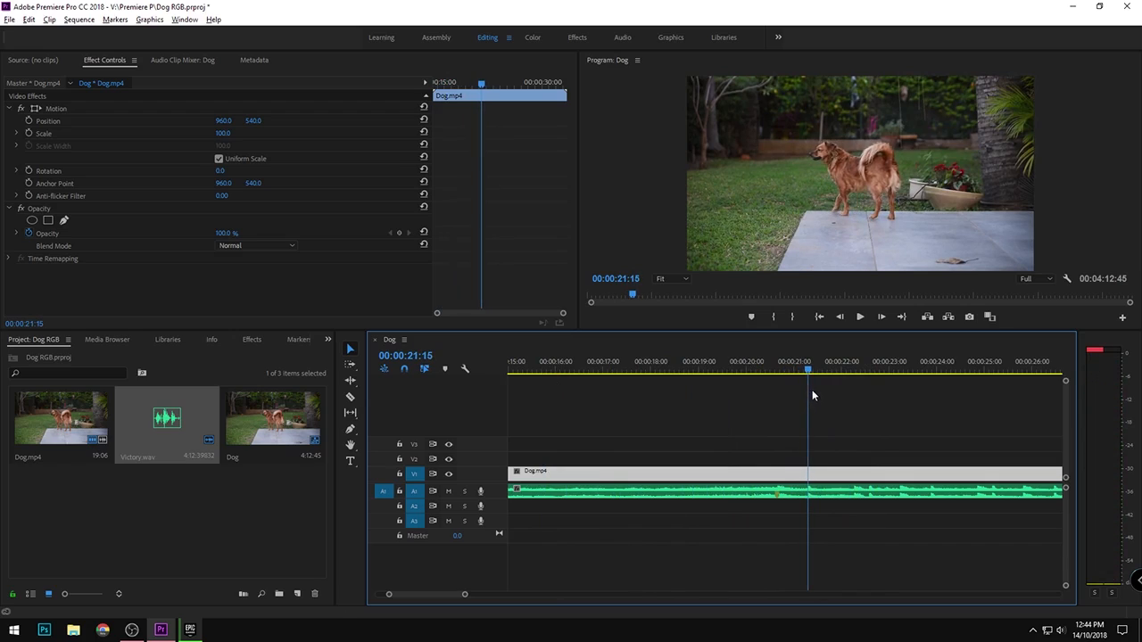
key(Right)
key(Right)
key(Right)
key(Right)
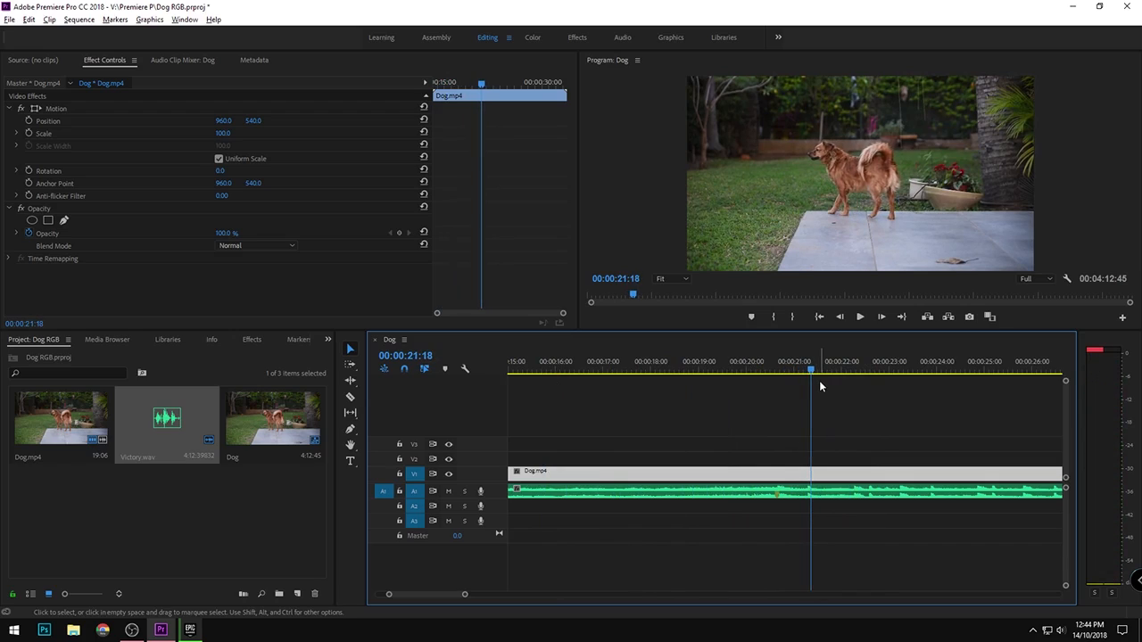
key(XF86AudioLowerVolume)
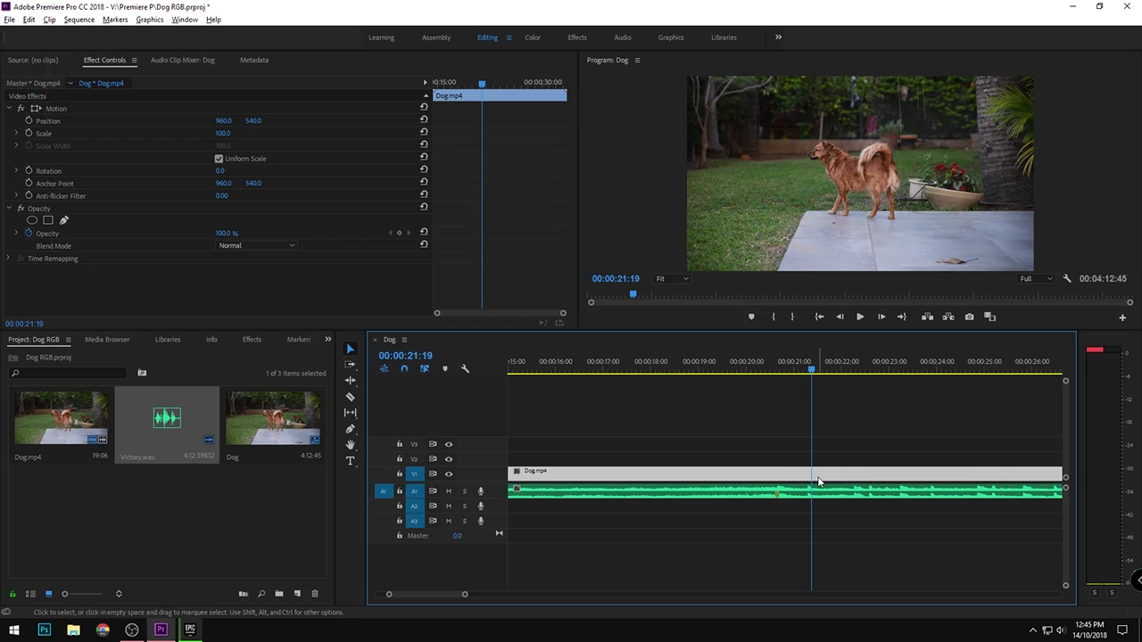
right_click(811, 481)
click(791, 347)
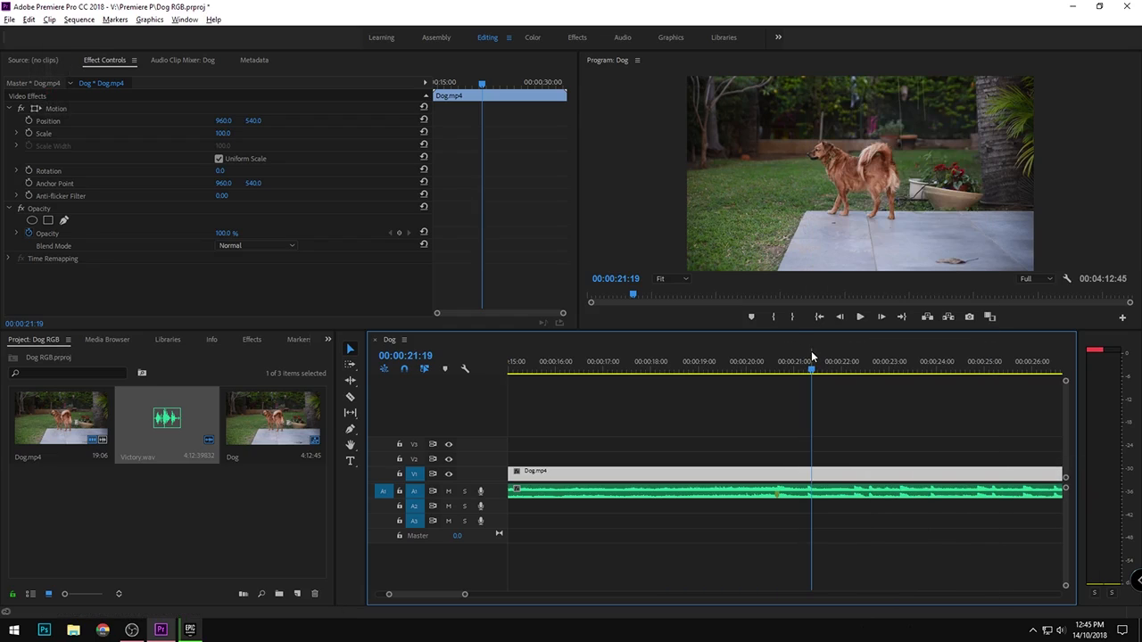
right_click(810, 356)
click(812, 478)
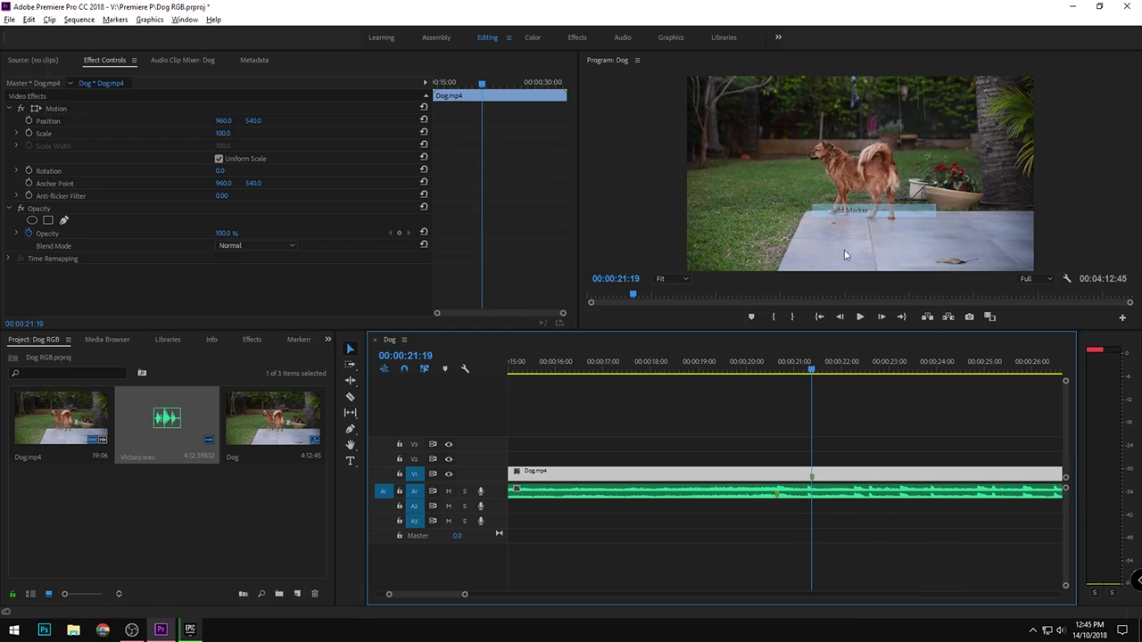
Align the Dog.mp4 marker with the Victory.wav marker and play the section back to check the sync
mouse_move(826, 470)
mouse_down()
mouse_move(807, 477)
mouse_move(818, 477)
mouse_up()
drag(812, 357, 701, 389)
key(space)
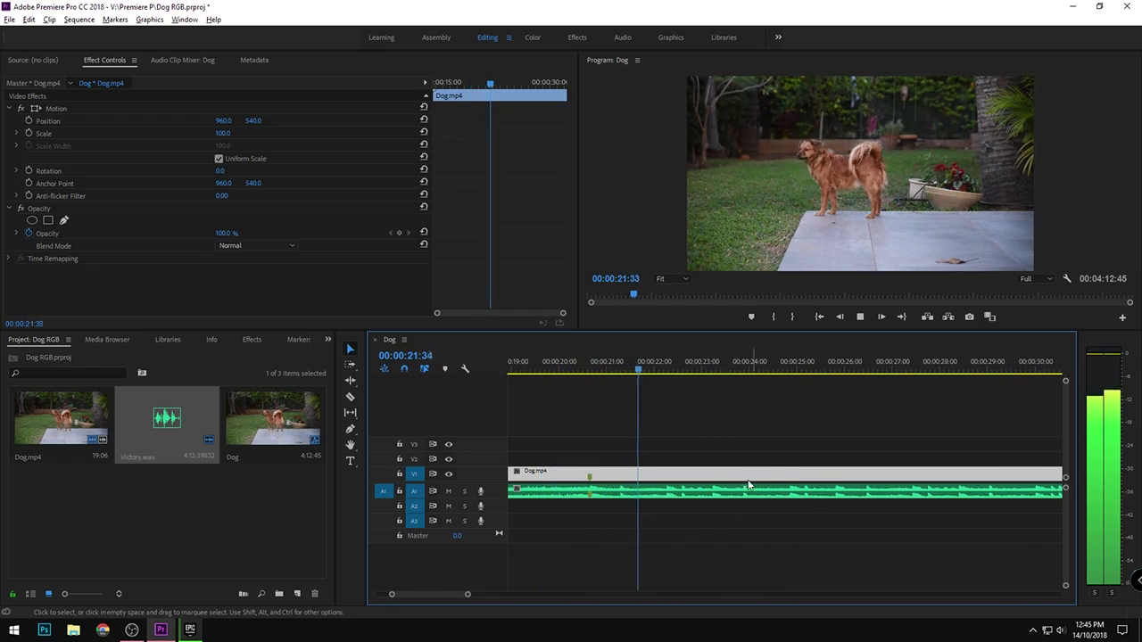
key(space)
Try to split the Dog.mp4 clip on V1 at its marker with the Razor tool, and undo the cut
key(equal)
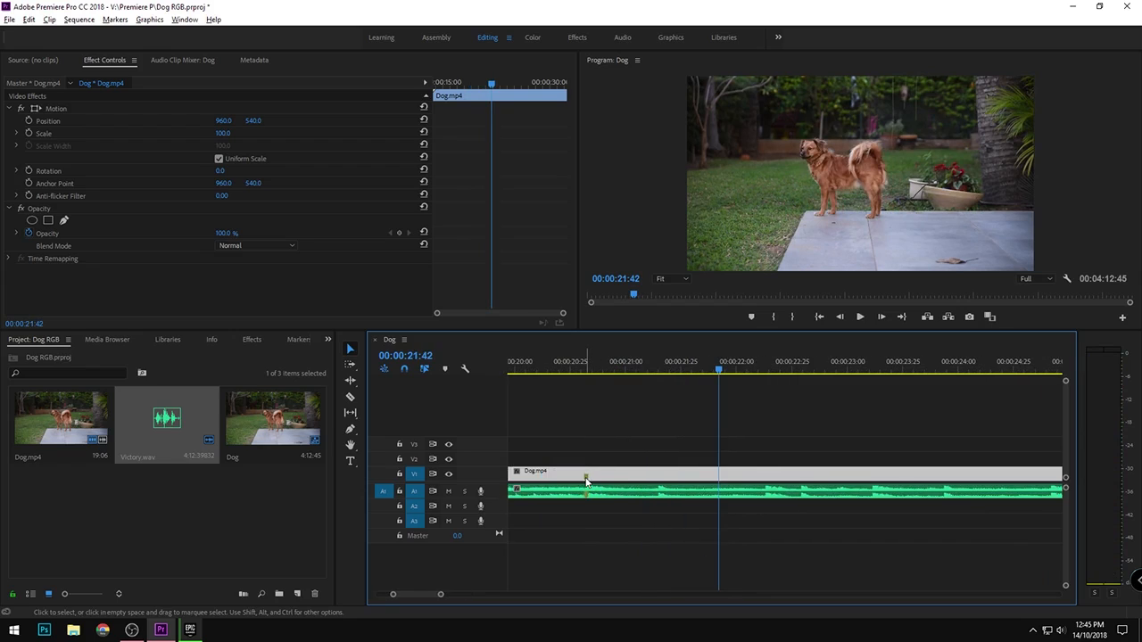
key(c)
click(586, 473)
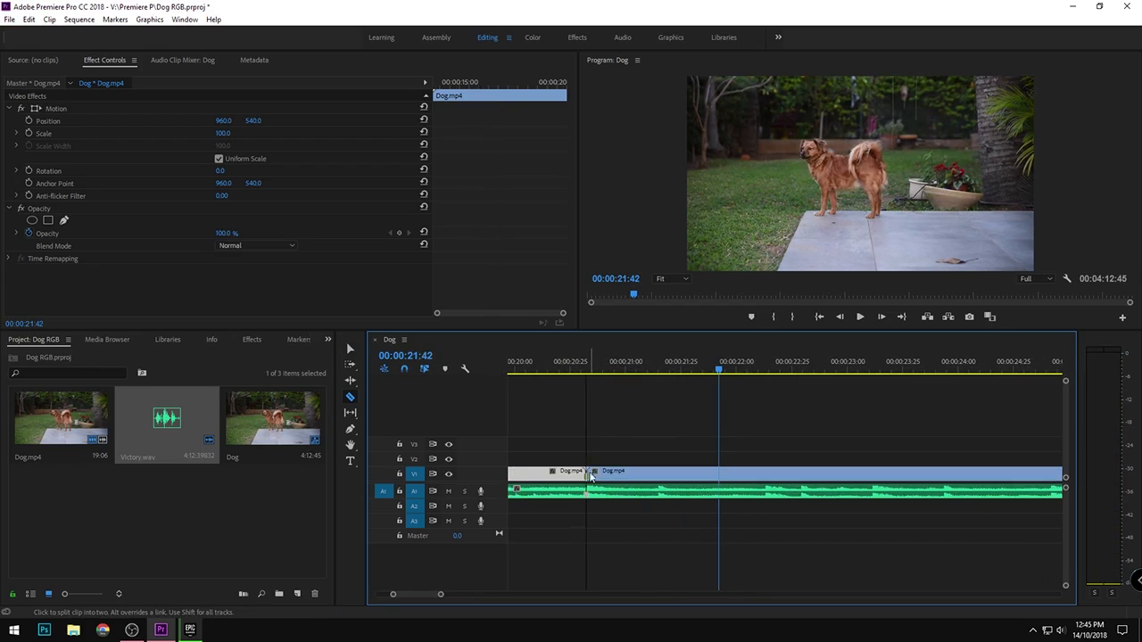
click(608, 473)
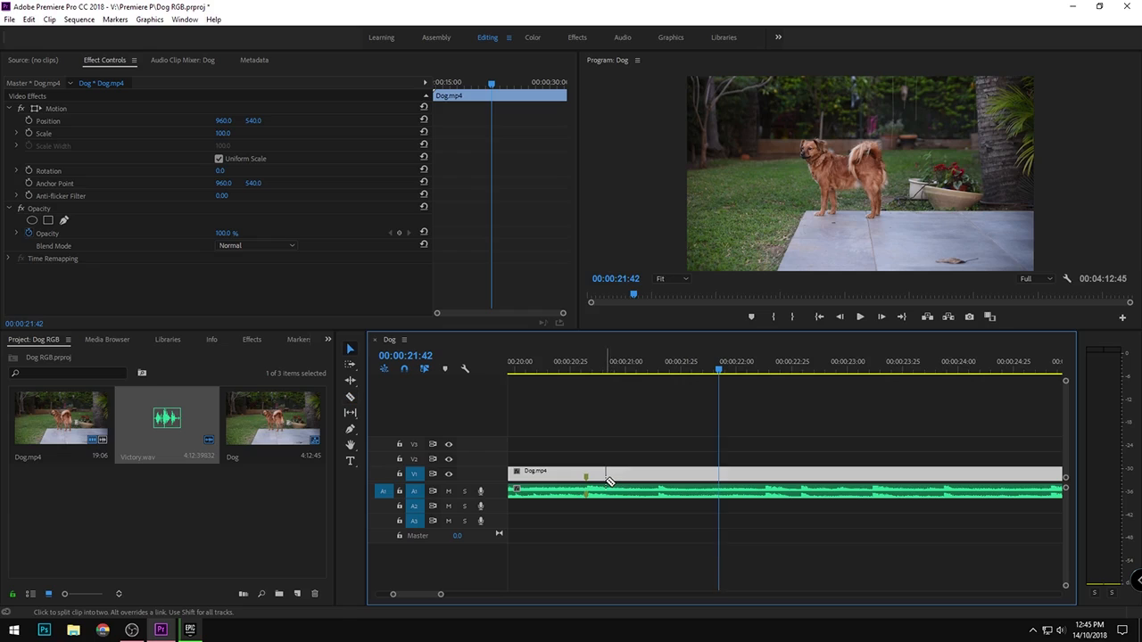
Duplicate the Dog.mp4 clip from V1 onto V2 directly above the original
key(v)
drag(584, 473, 589, 464)
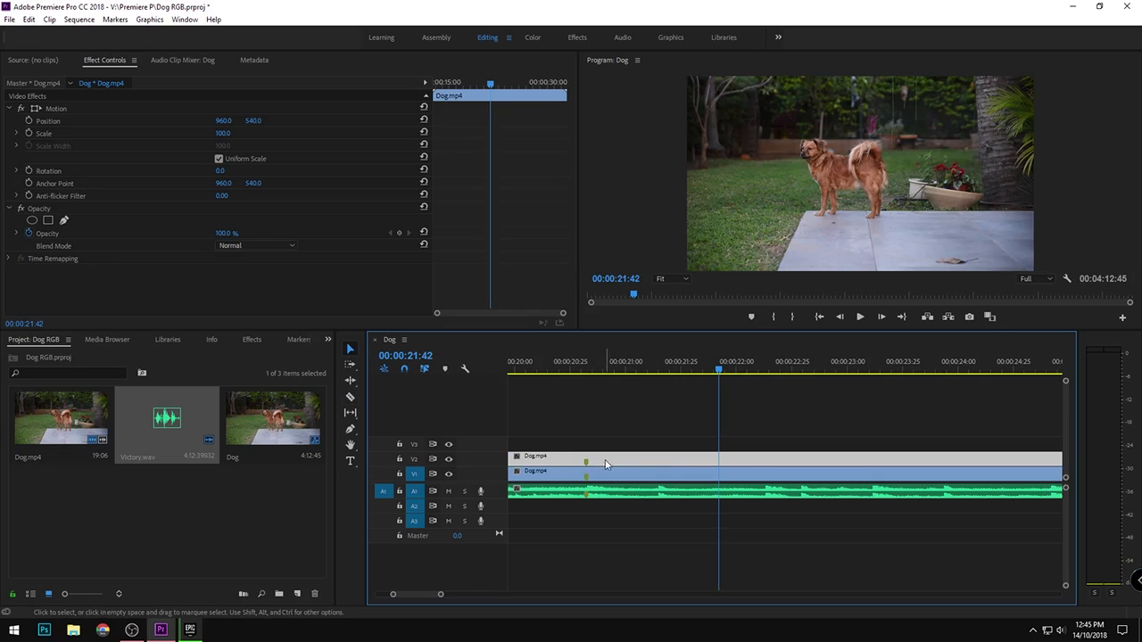
right_click(587, 465)
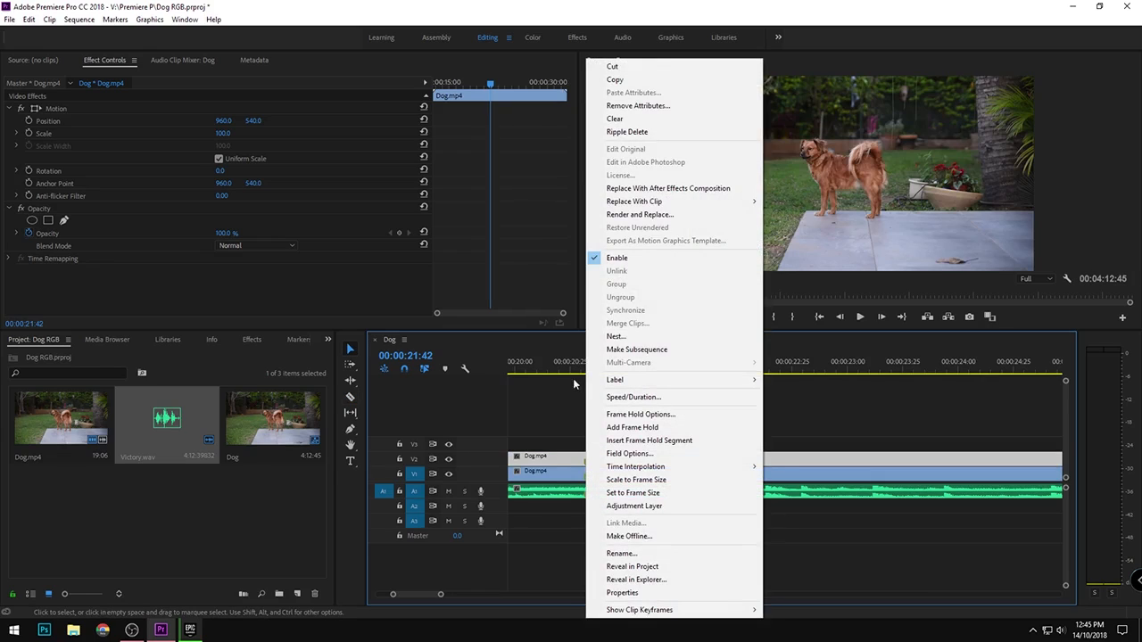
click(573, 340)
drag(585, 540, 603, 378)
right_click(586, 355)
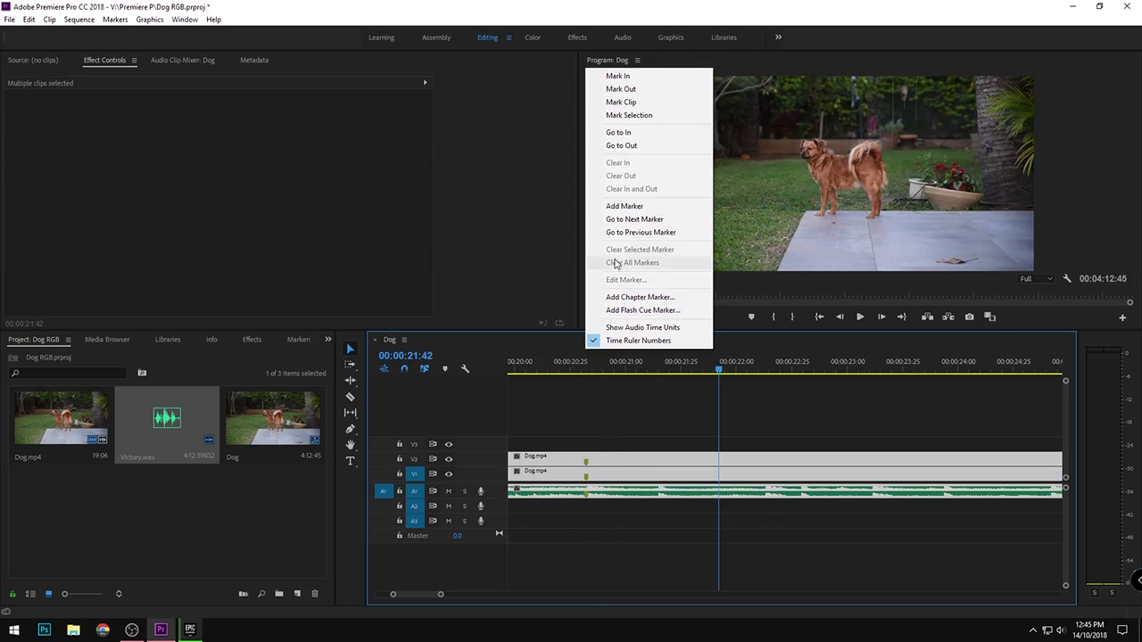
click(568, 357)
key(ctrl+shift+a)
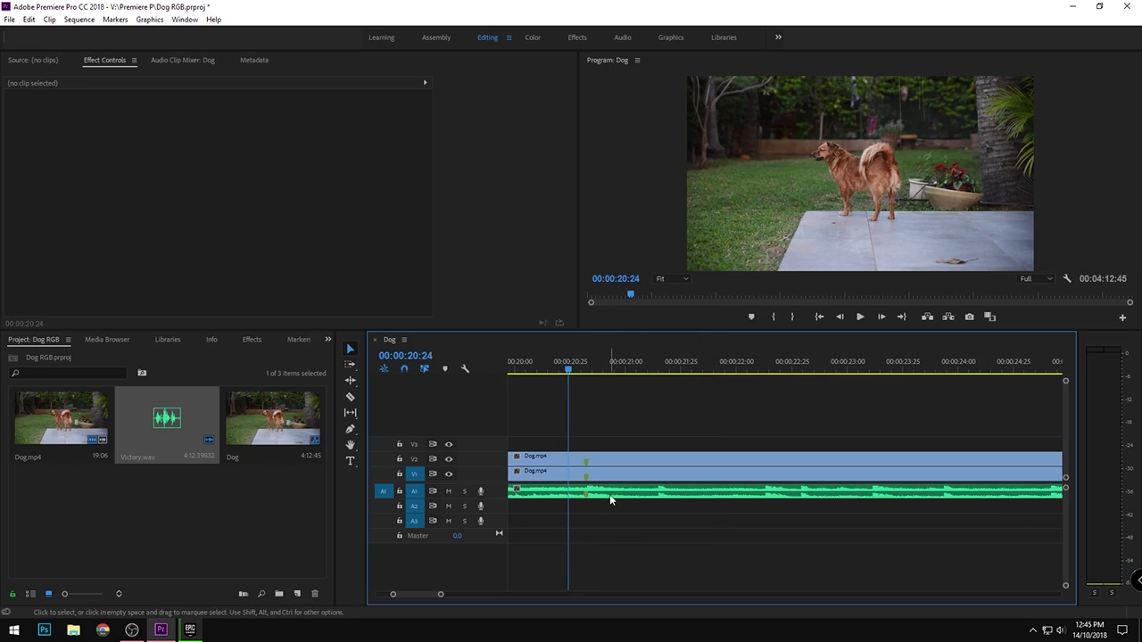
right_click(622, 353)
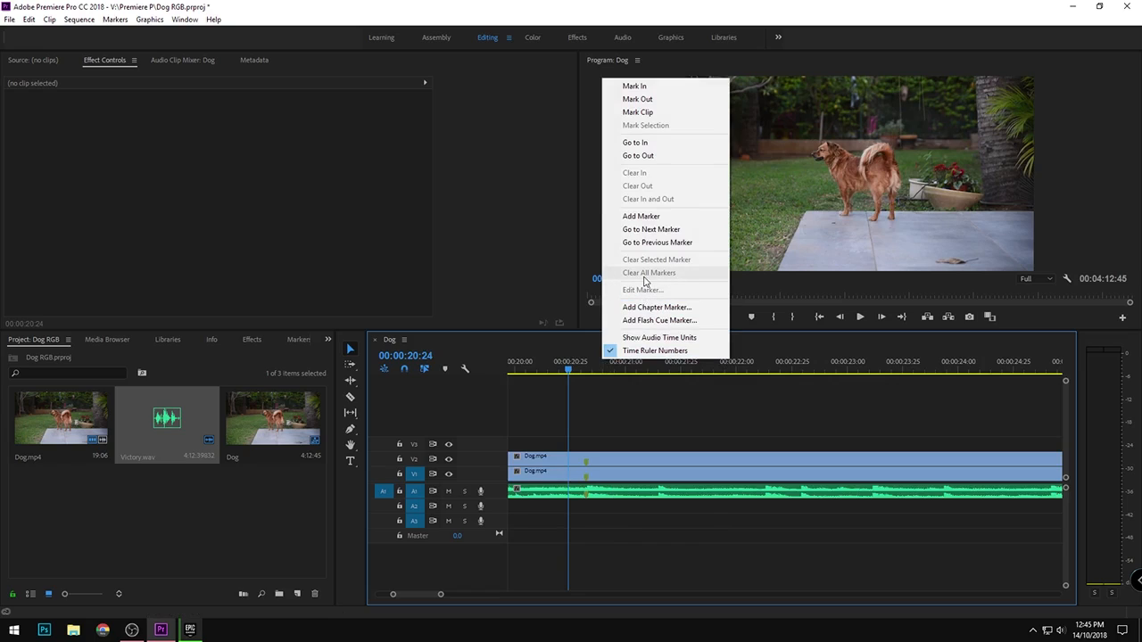
click(769, 339)
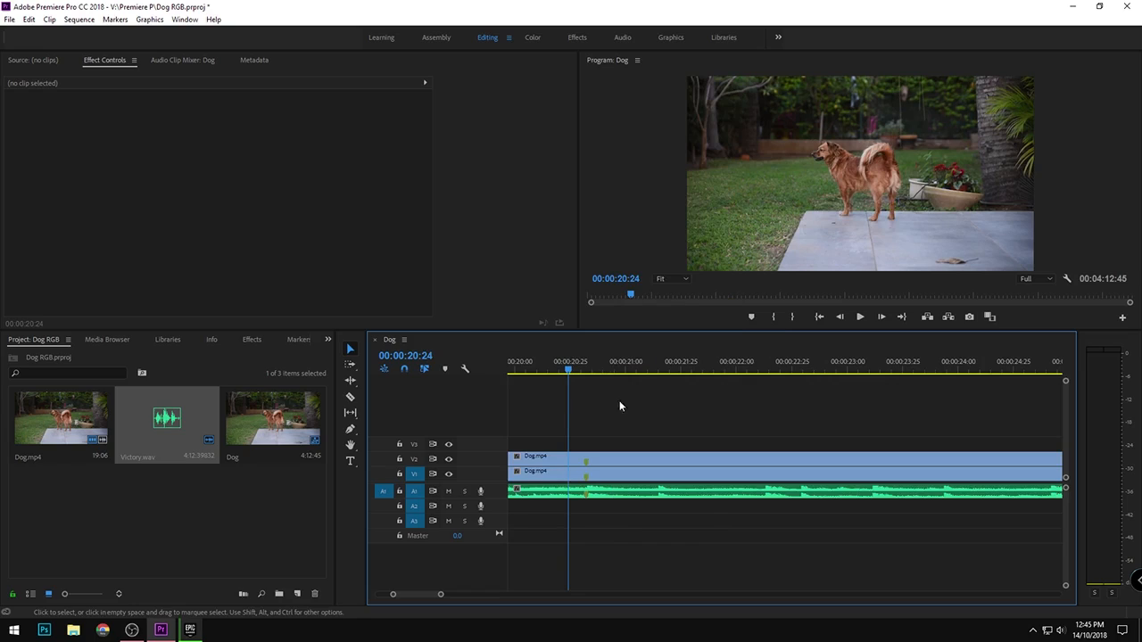
Split the Dog.mp4 copy on V2 at its marker, at 00:00:20:32
drag(568, 369, 586, 368)
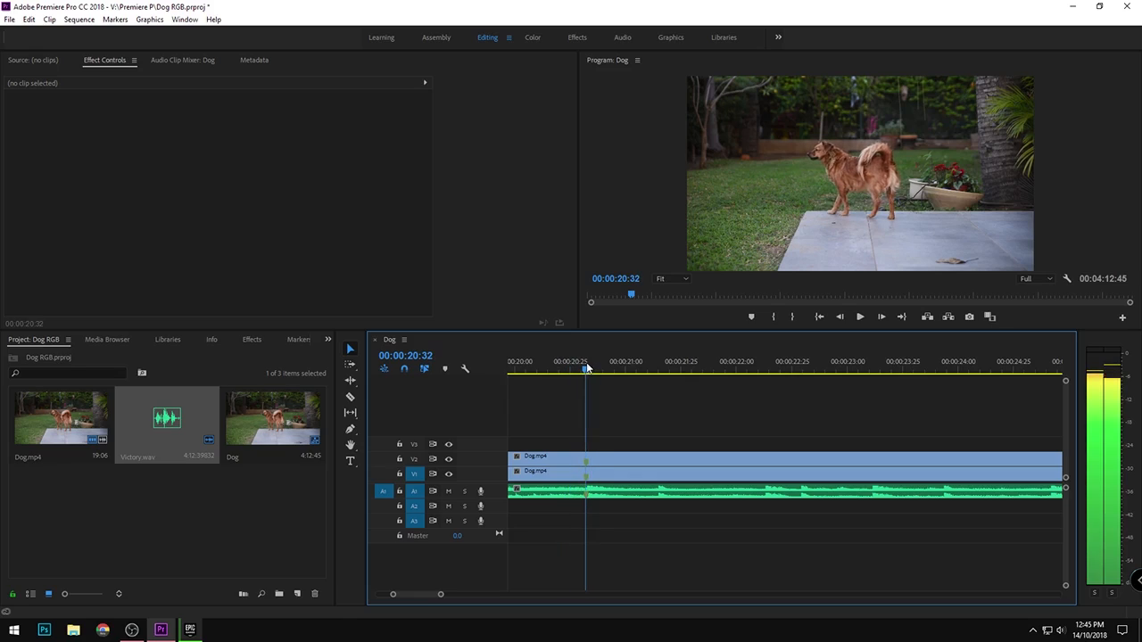
key(c)
click(586, 457)
key(v)
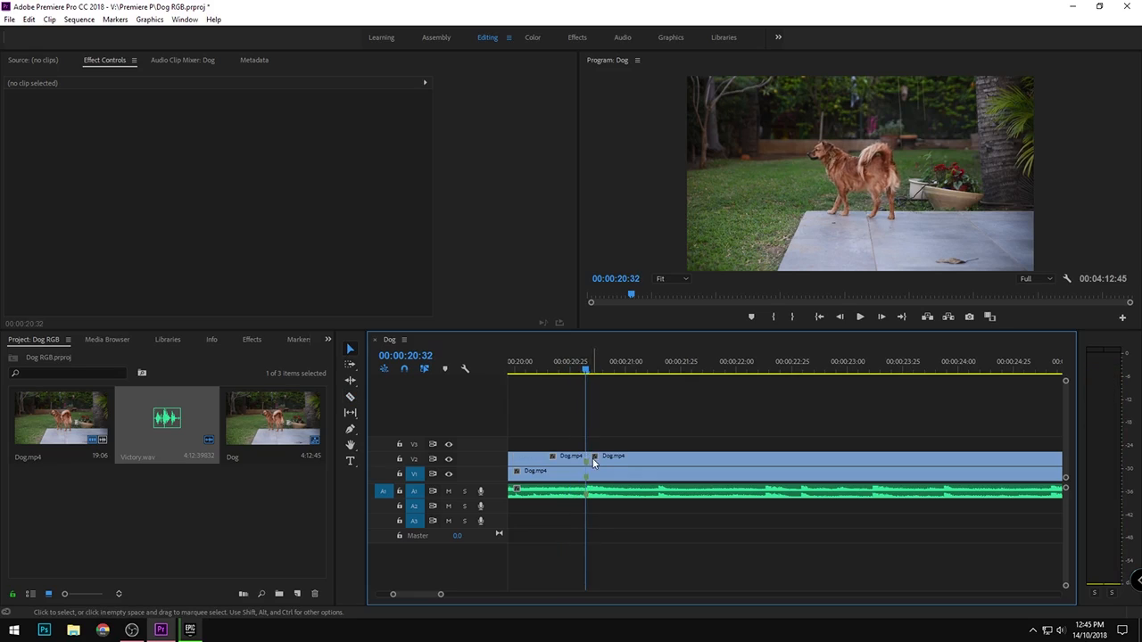
Search the effects for "rgb" and apply Color Balance (RGB) to the V2 clip section after the cut
click(598, 454)
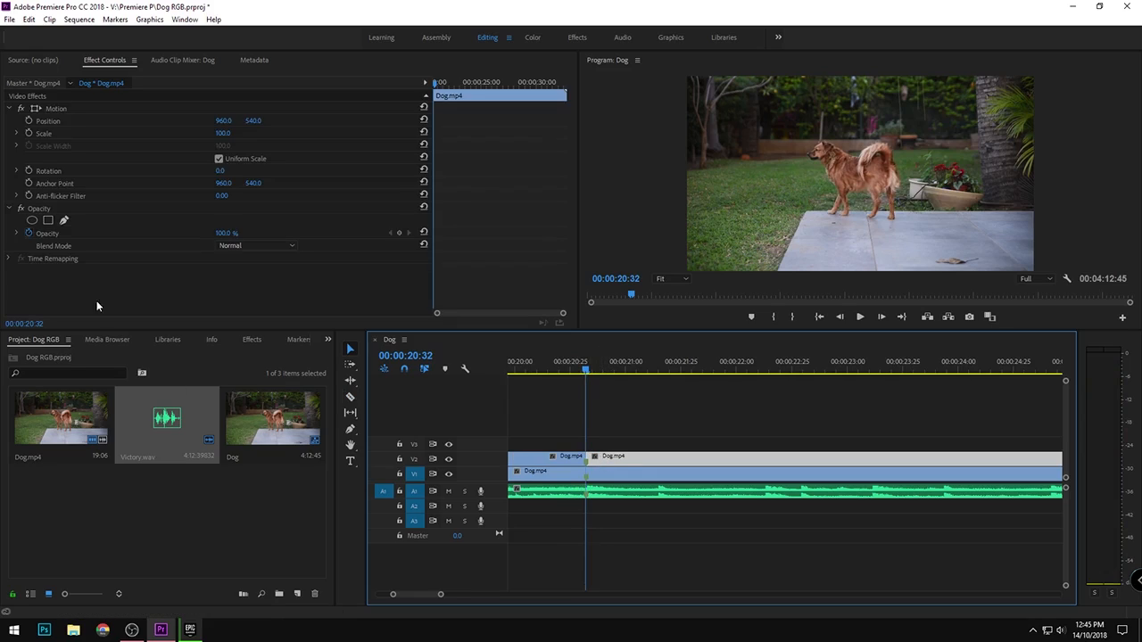
click(250, 340)
click(77, 355)
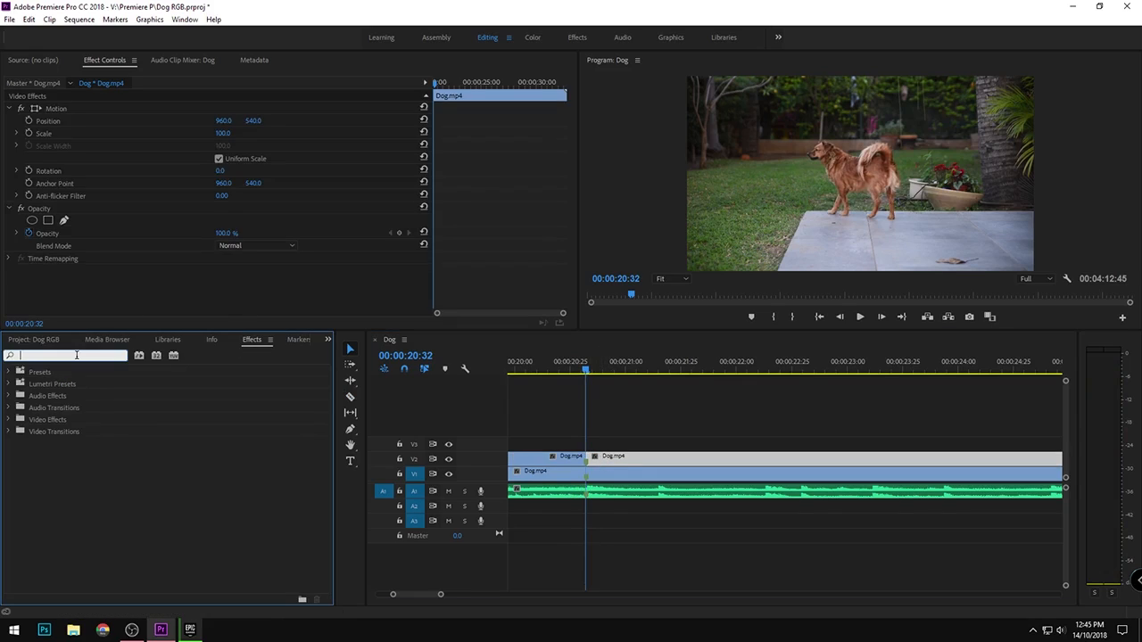
text(rgb)
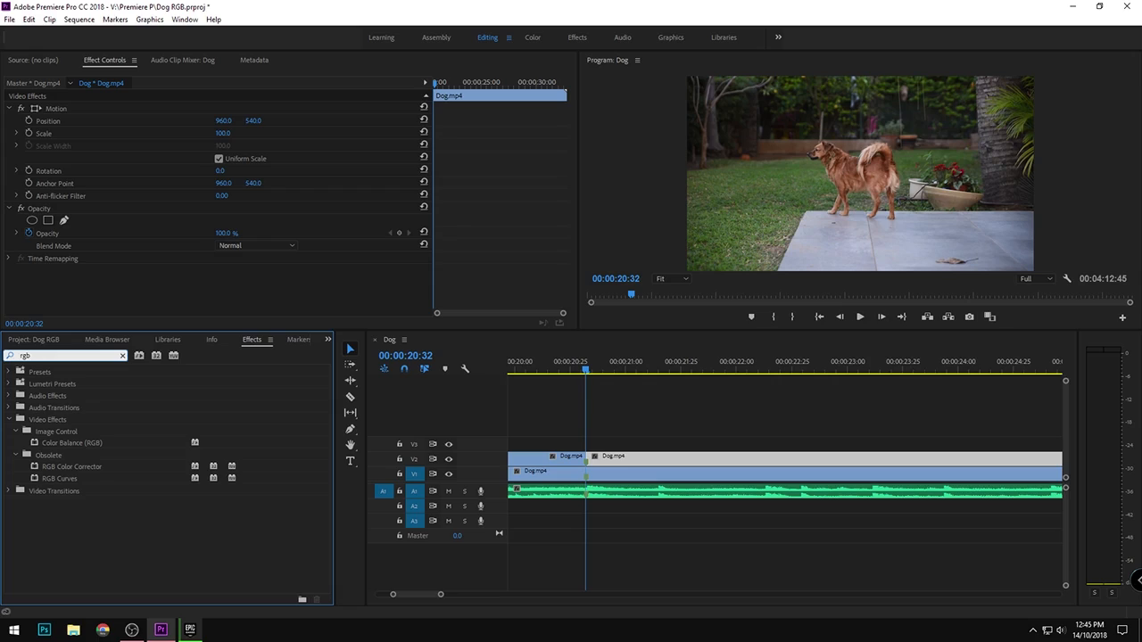
drag(90, 443, 592, 459)
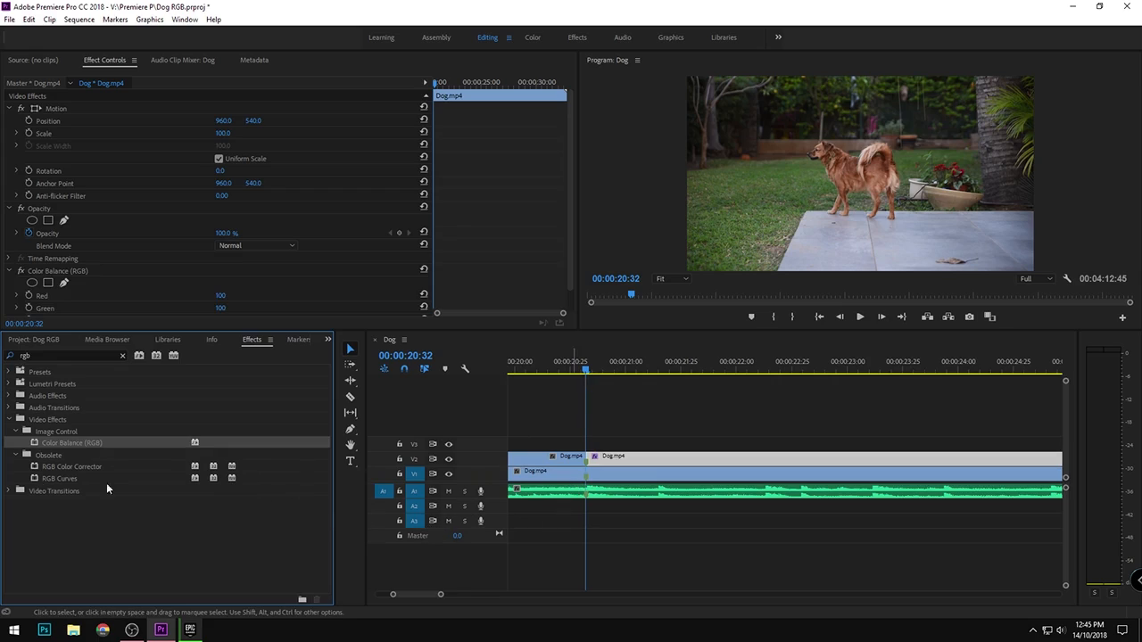
Search the effects for "lens dis" and apply Lens Distortion to the V2 clip section after the cut
click(35, 355)
text(lens dis)
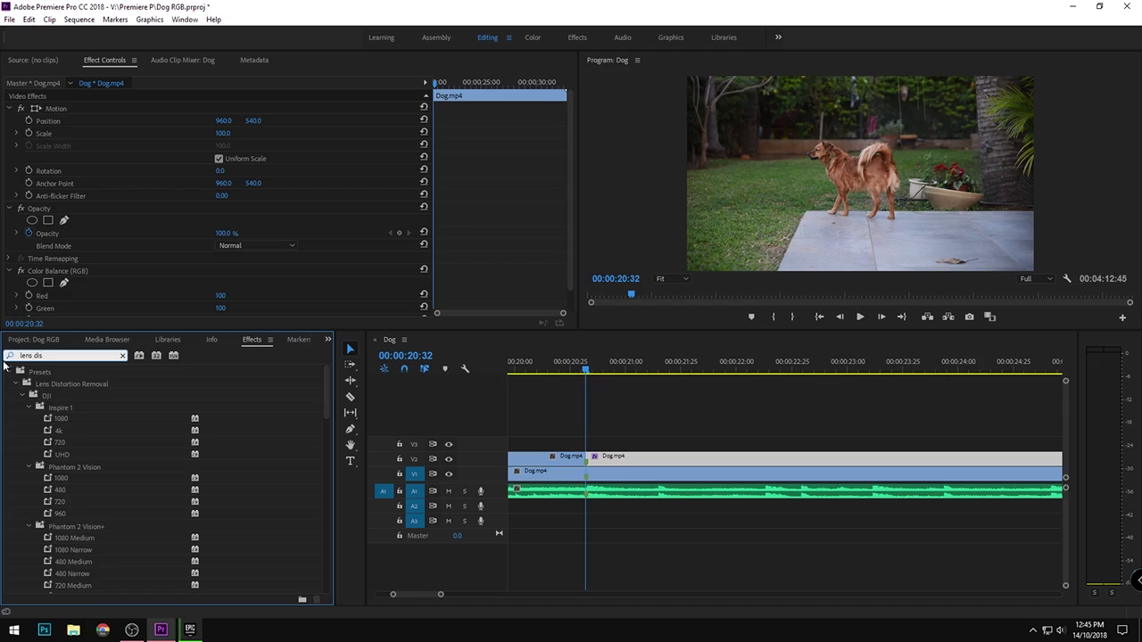
click(14, 384)
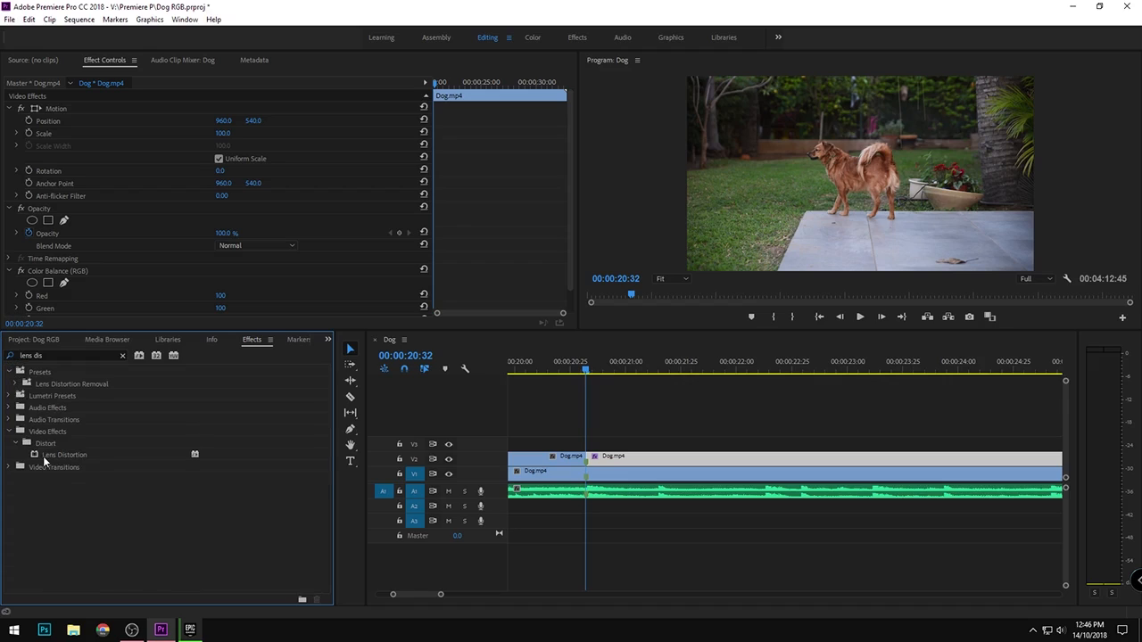
drag(43, 461, 606, 455)
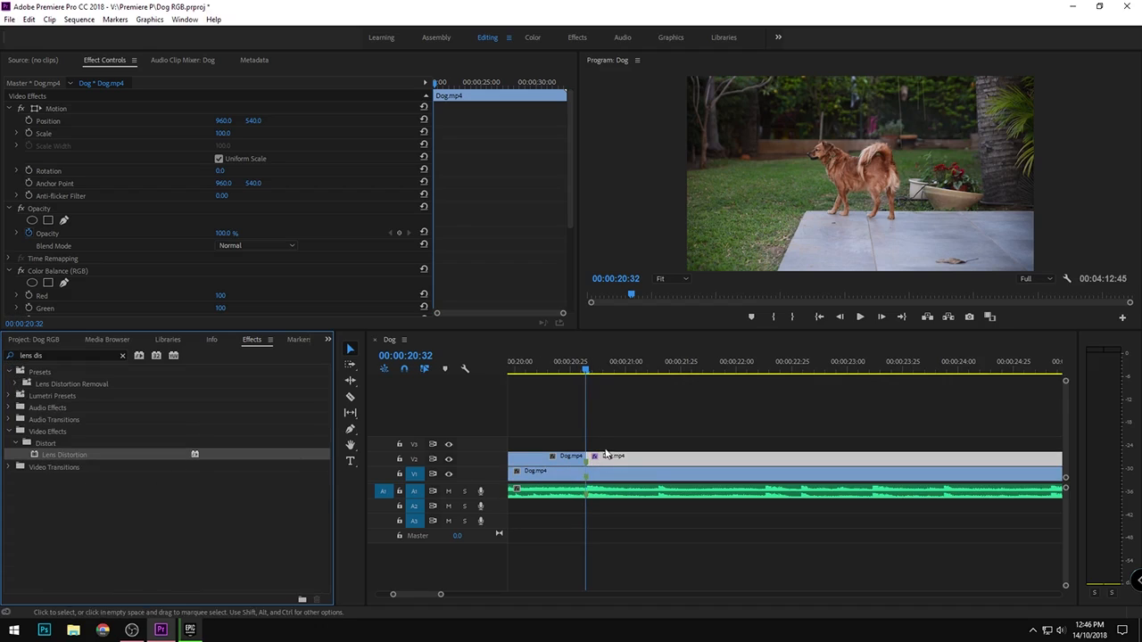
scroll(218, 281, down, 3)
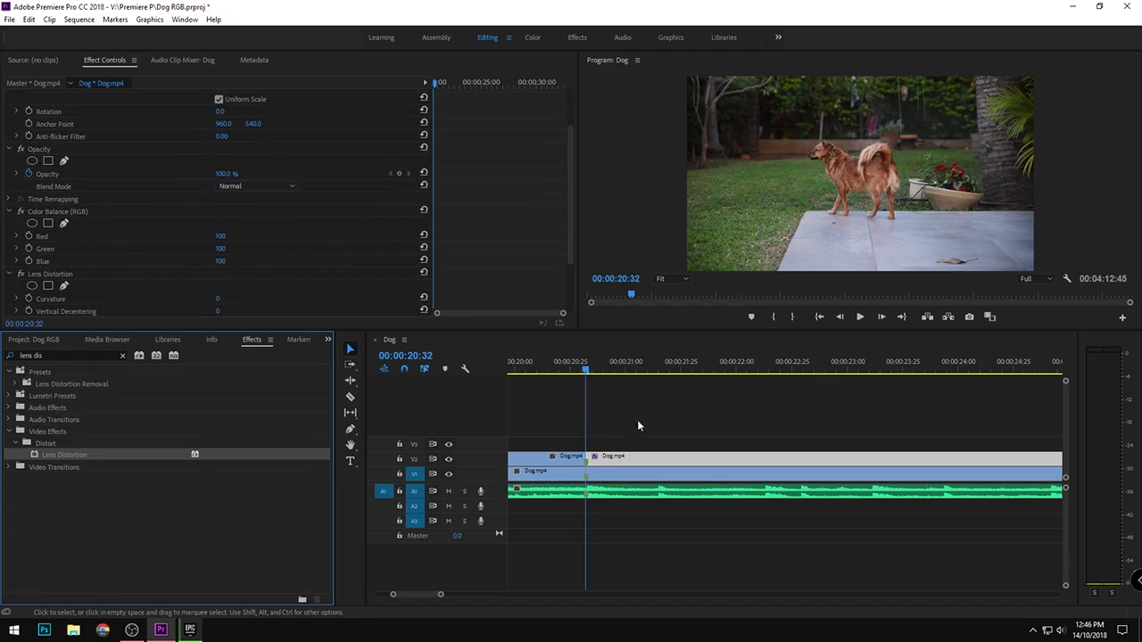
Set the Color Balance (RGB) of the V2 section after the cut to Green 100 and Blue 0, keeping Red at 100
click(613, 458)
scroll(107, 203, down, 2)
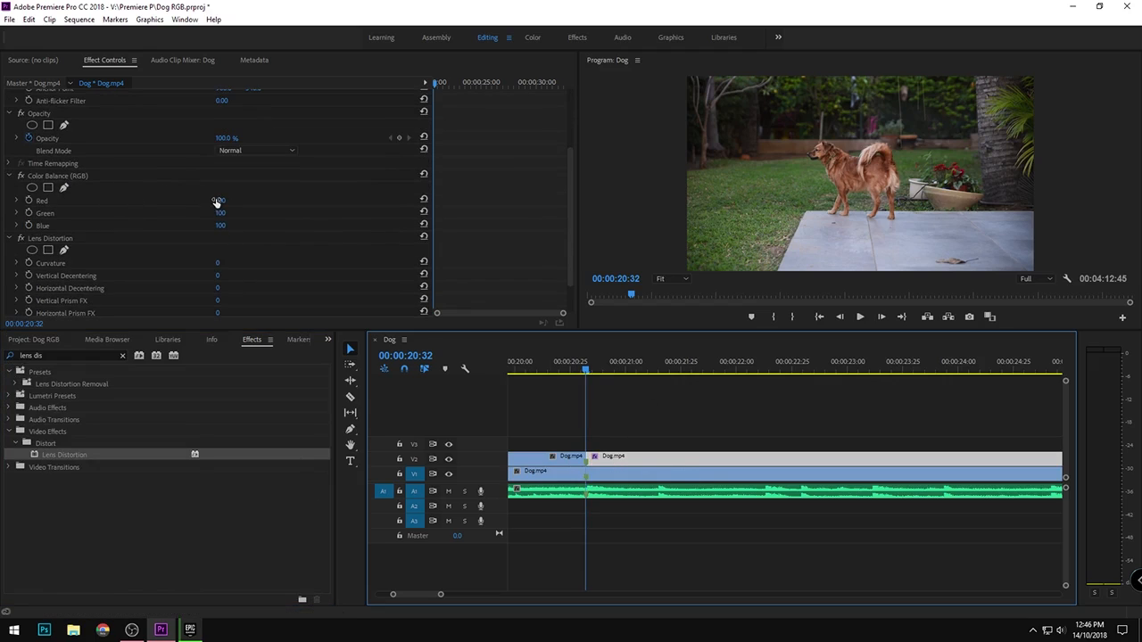
drag(222, 215, 143, 215)
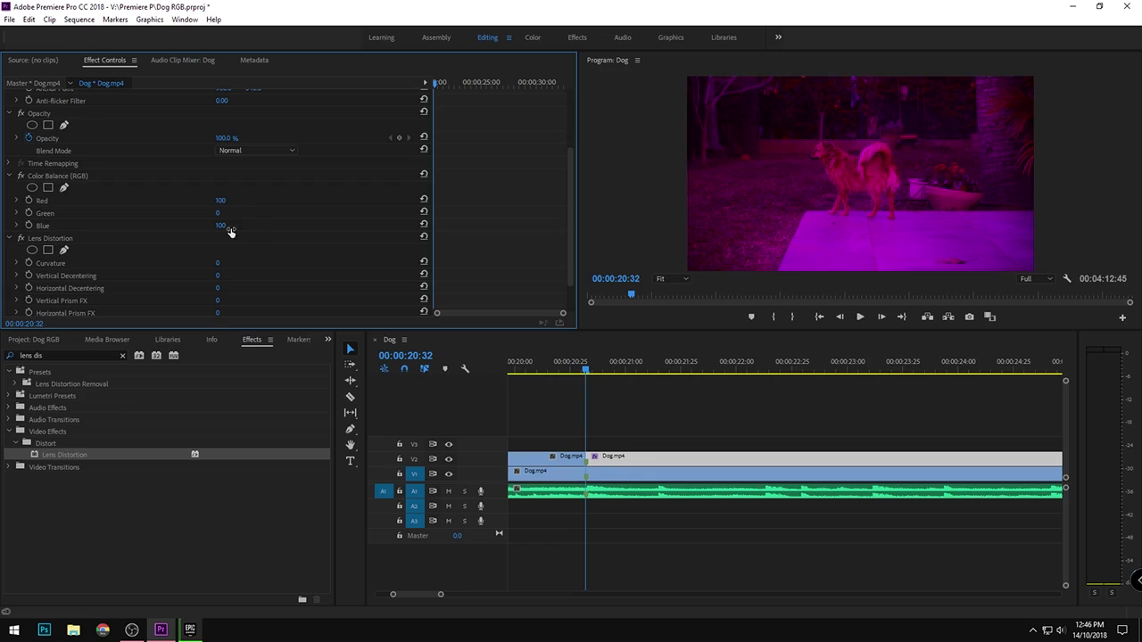
drag(228, 228, 151, 228)
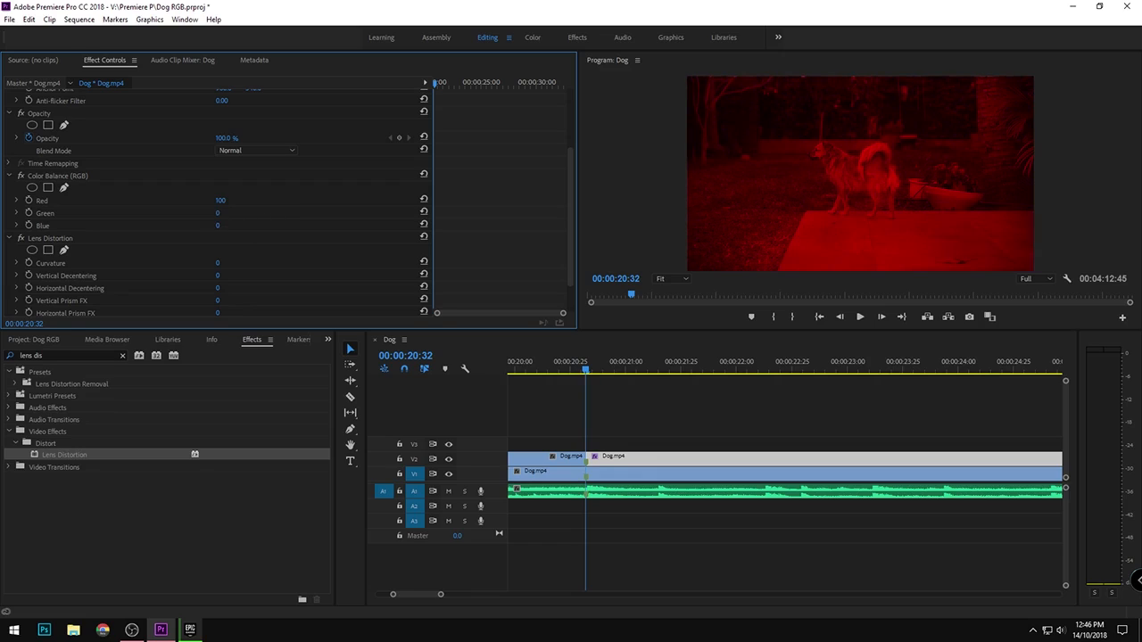
drag(219, 212, 281, 213)
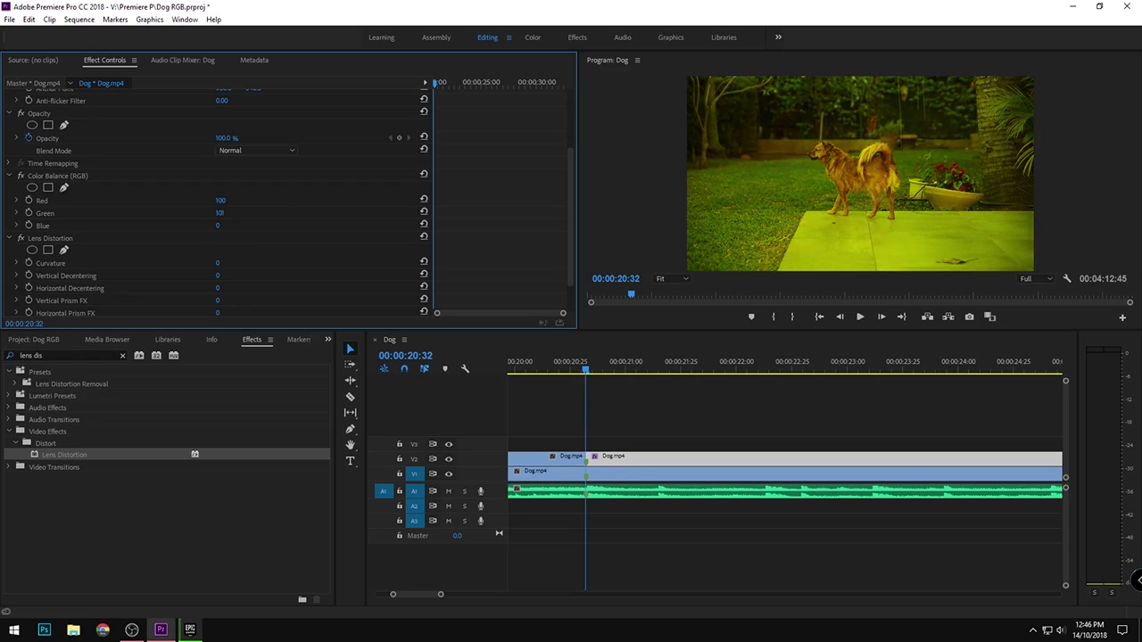
click(230, 213)
key(Return)
Set the Lens Distortion curvature of the V2 section to -3
scroll(215, 231, down, 1)
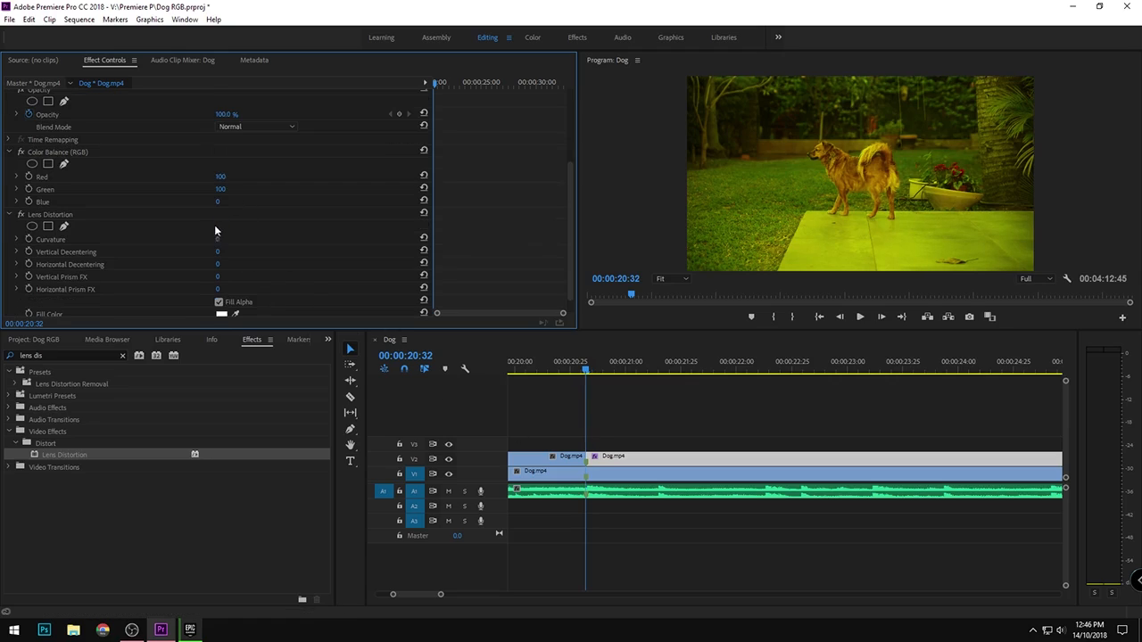
click(216, 239)
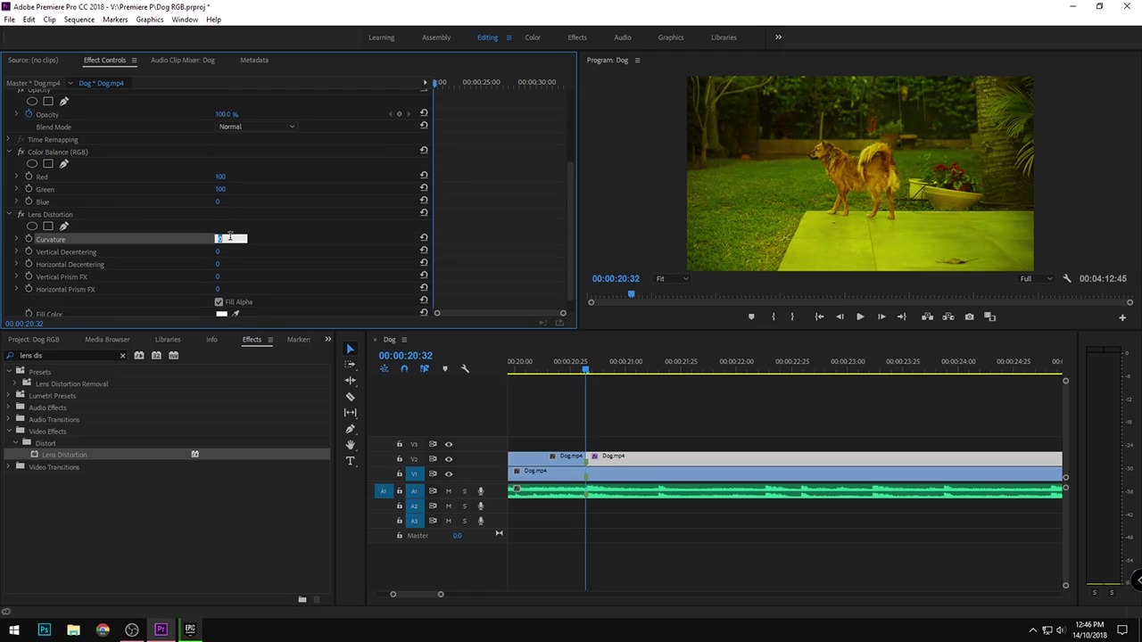
text(-30)
key(Return)
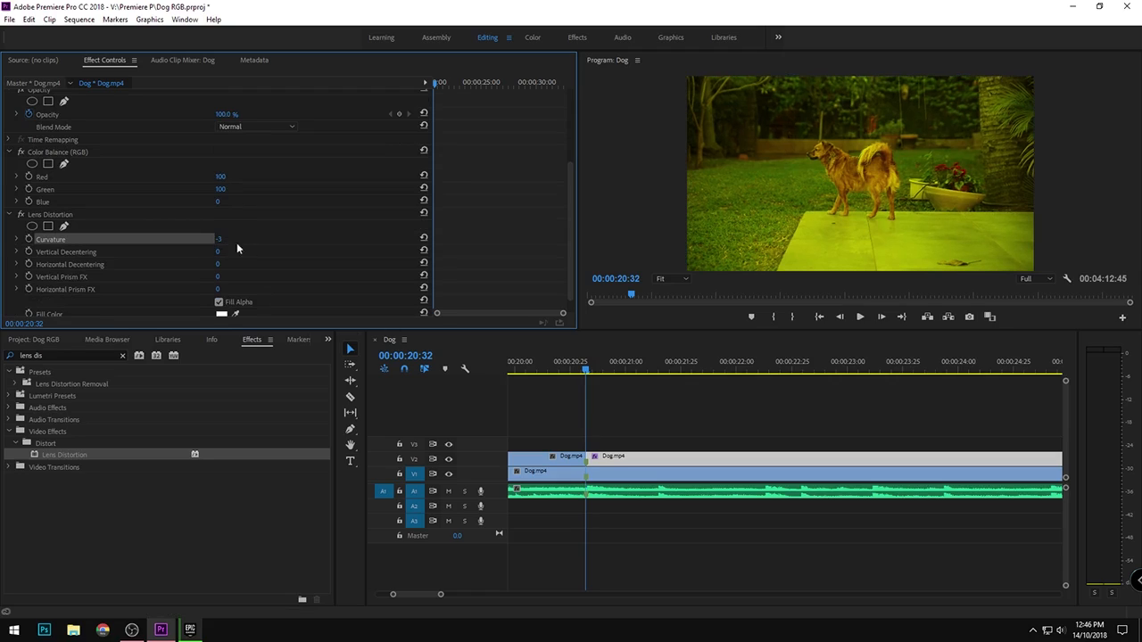
Set the opacity blend mode of the V2 section after the cut to Lighten
click(604, 457)
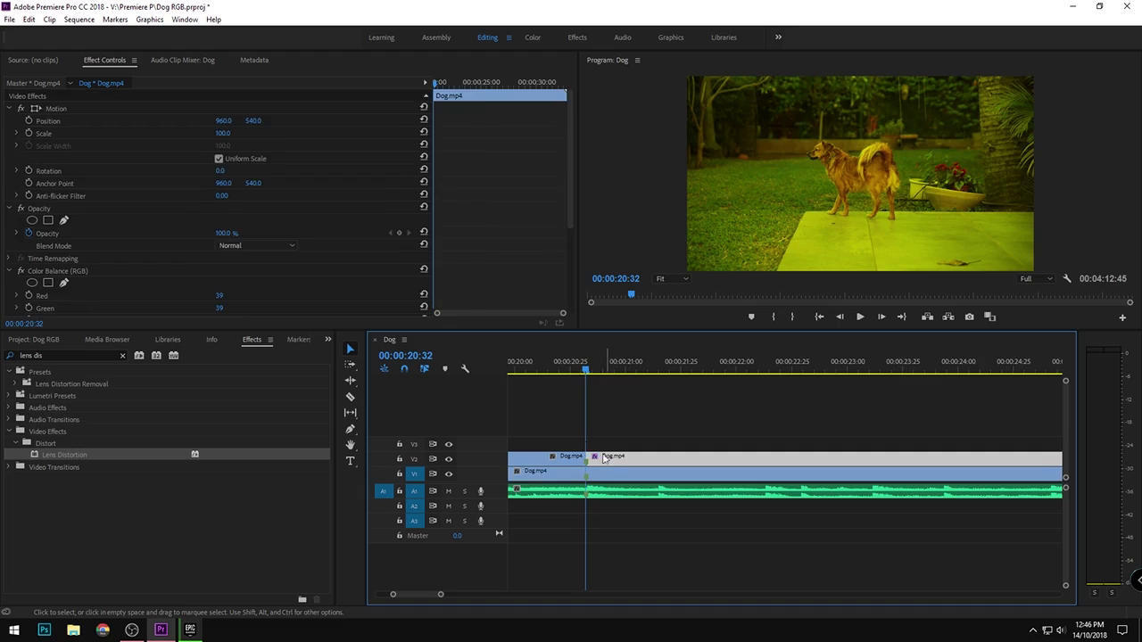
click(235, 248)
click(257, 354)
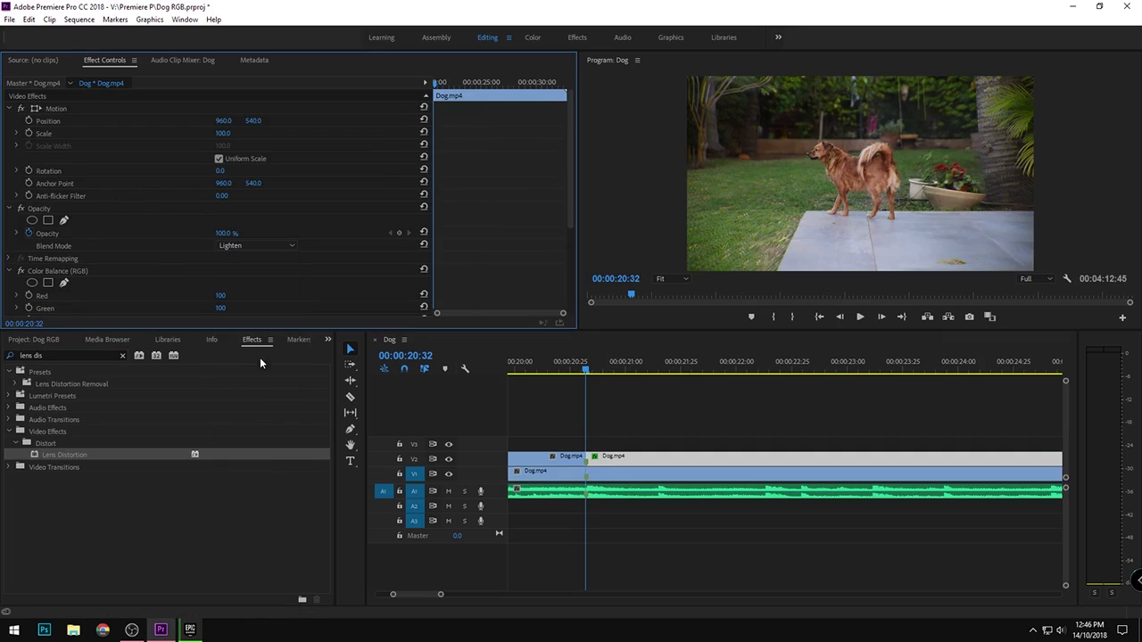
Set the Lens Distortion curvature of the V2 section after the cut to -5
mouse_move(586, 370)
mouse_down()
mouse_move(628, 371)
mouse_move(587, 388)
mouse_up()
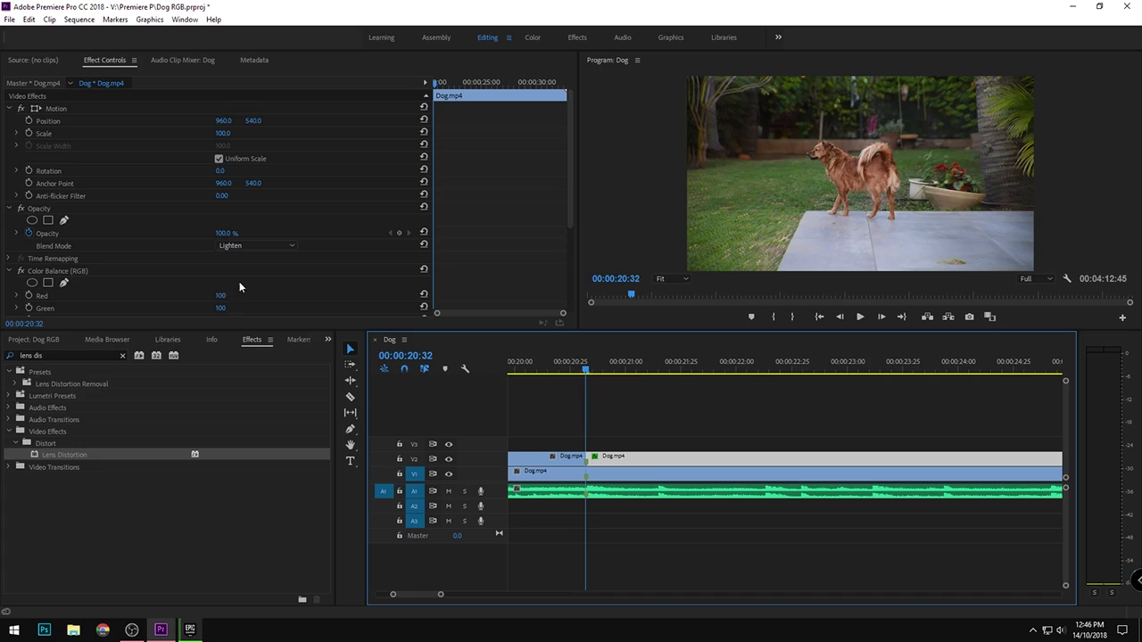
scroll(239, 282, down, 2)
scroll(187, 279, down, 3)
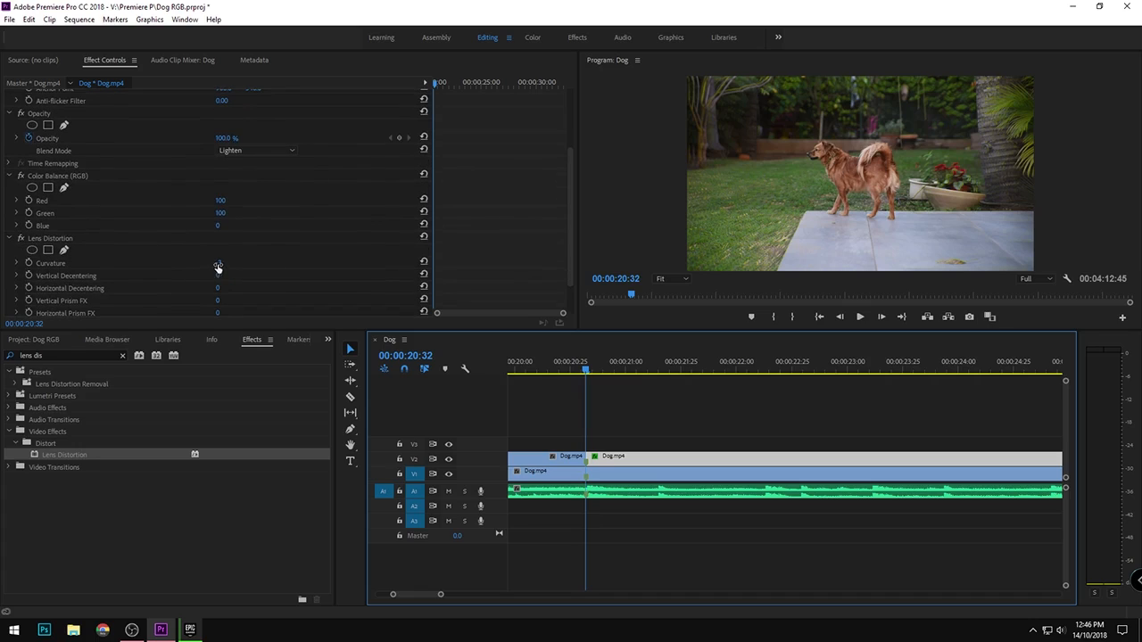
drag(217, 267, 216, 263)
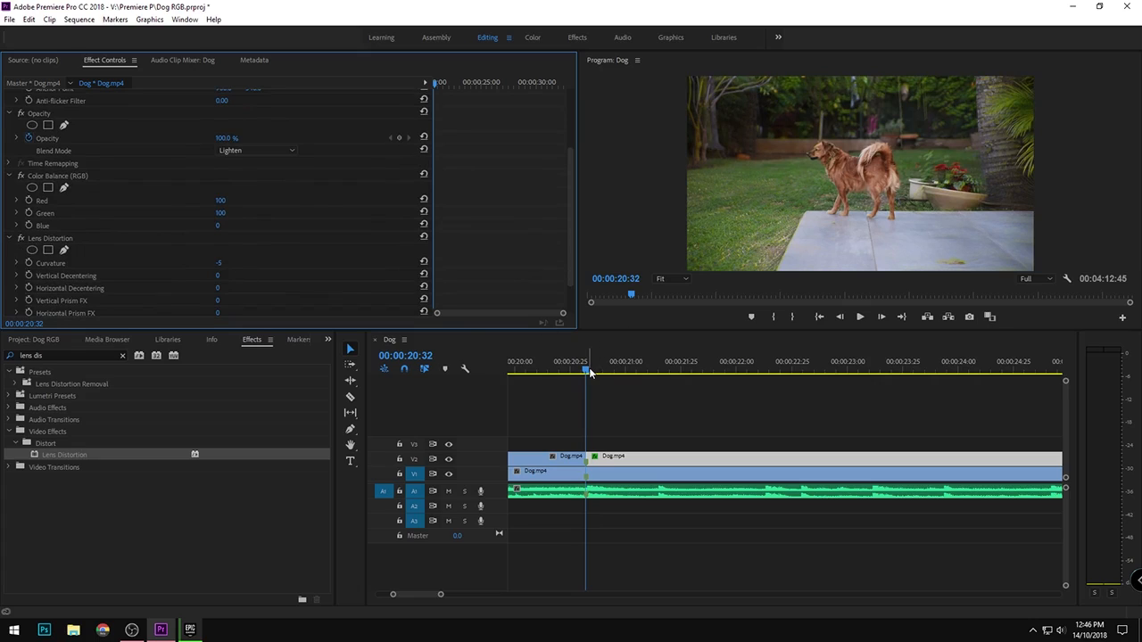
Play back the sequence from the start of the dog clips to past the beat marker
scroll(599, 384, down, 3)
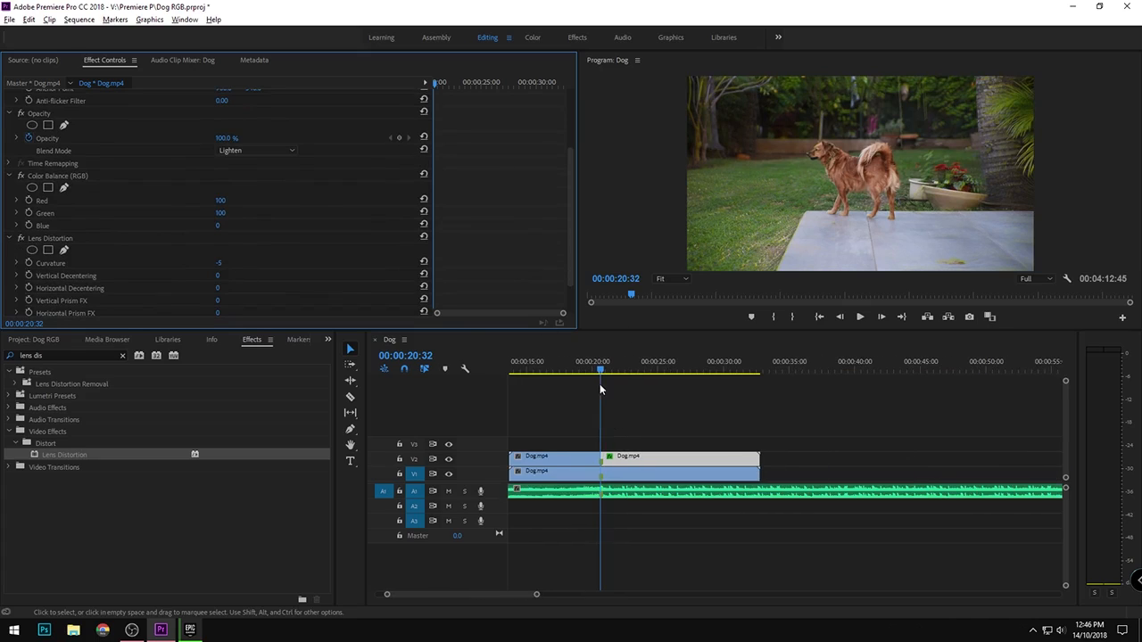
click(564, 372)
drag(565, 371, 636, 378)
key(space)
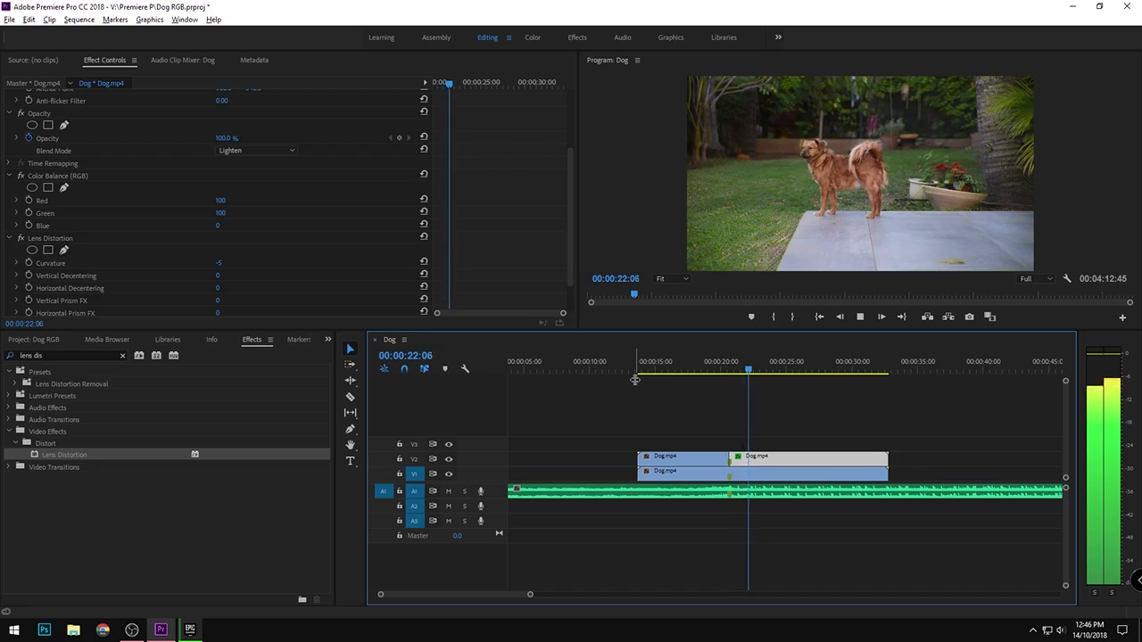
key(space)
Locate the next strong beat after the marker and split the V2 clip there, at 00:00:22:13
key(equal)
key(equal)
key(equal)
key(equal)
key(equal)
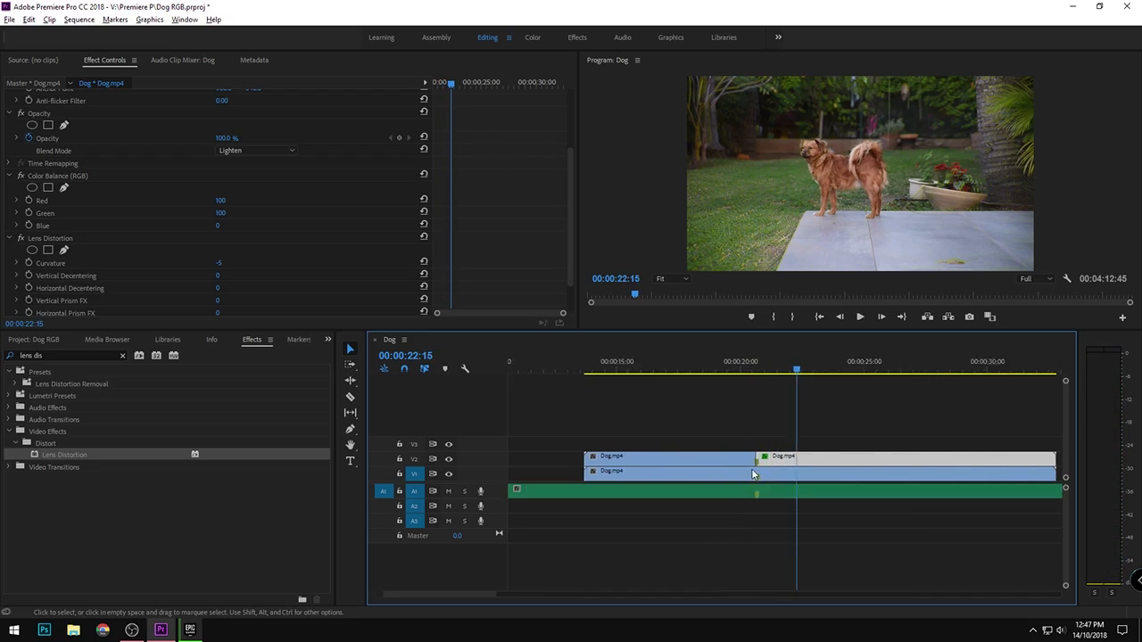
key(Up)
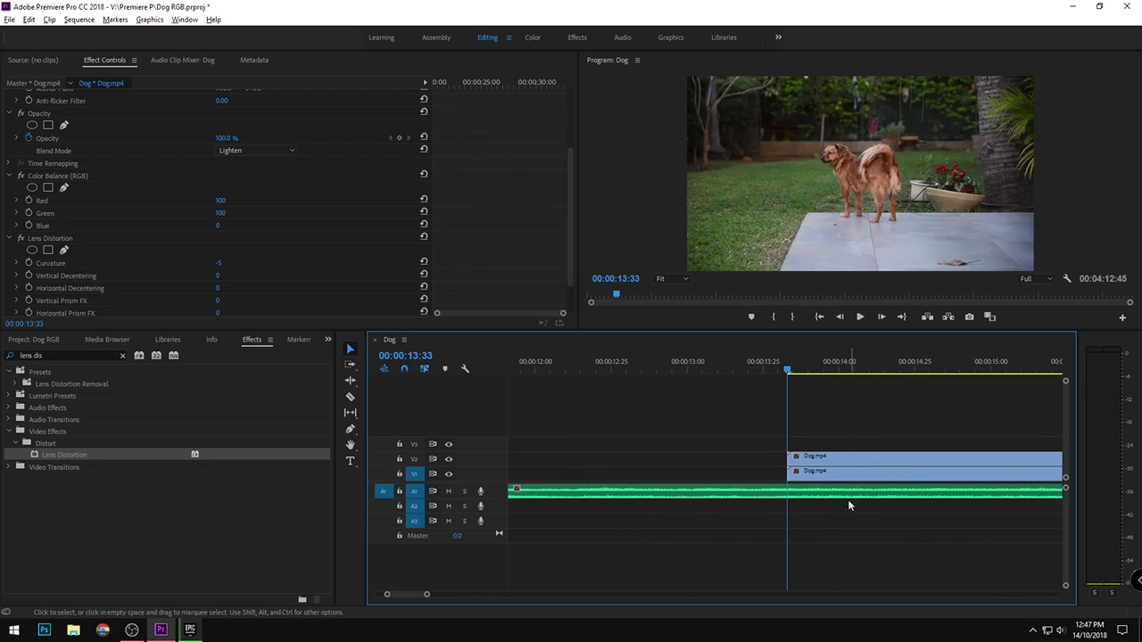
scroll(848, 498, down, 5)
scroll(908, 484, down, 4)
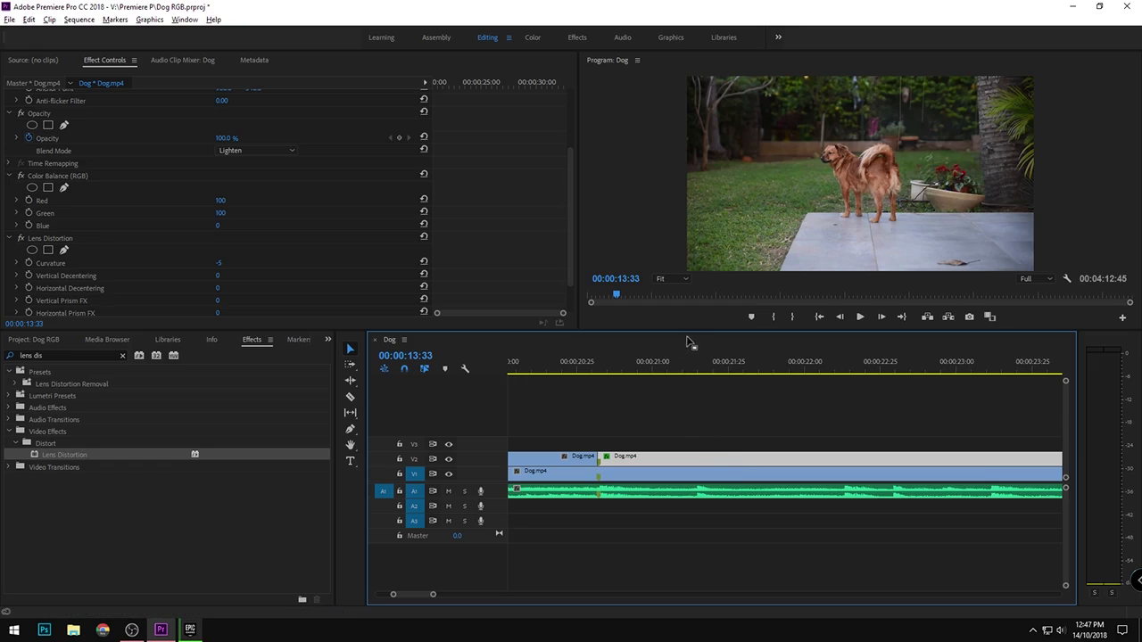
click(689, 366)
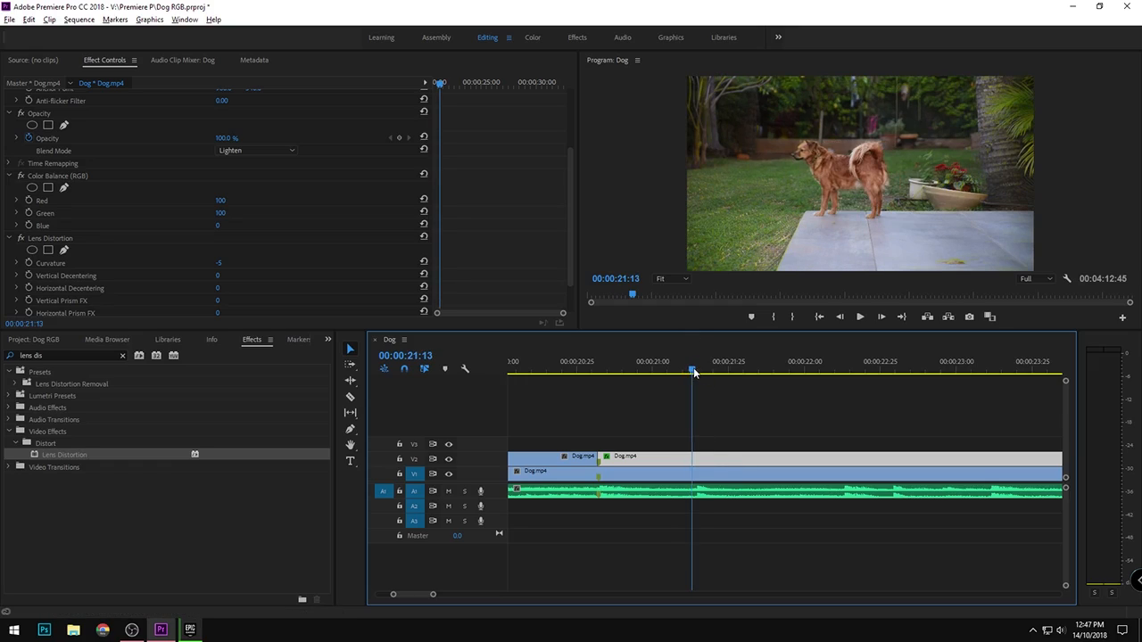
key(space)
key(space)
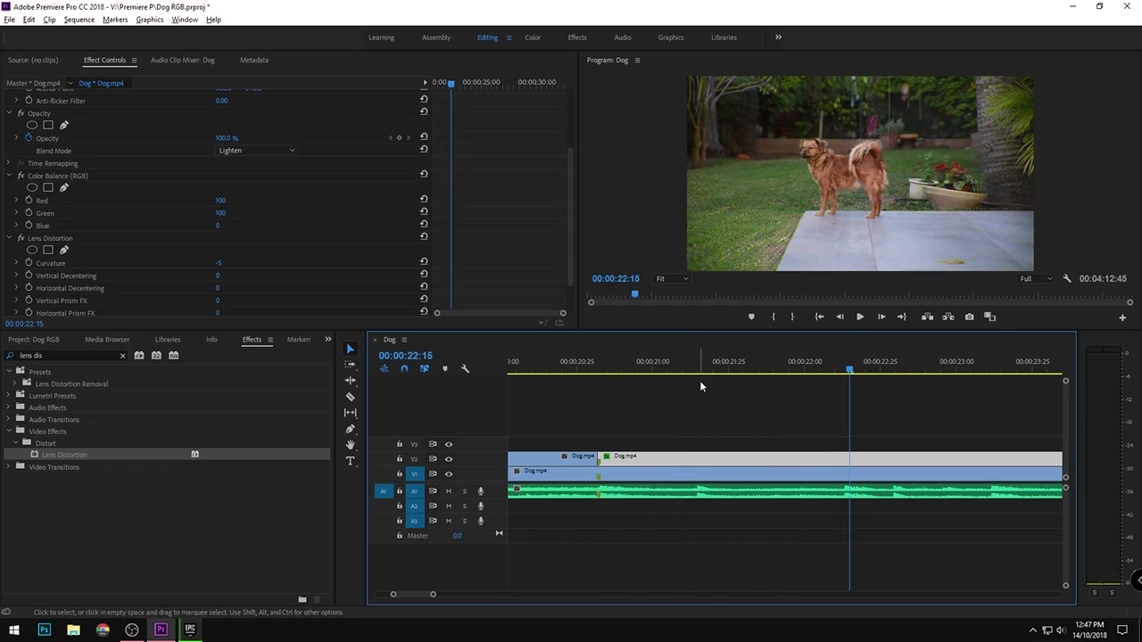
key(Left)
key(Left)
key(c)
click(843, 456)
key(v)
Set the Color Balance (RGB) of the V2 section after the second cut to Red 100, Green 0 and Blue 100
click(852, 456)
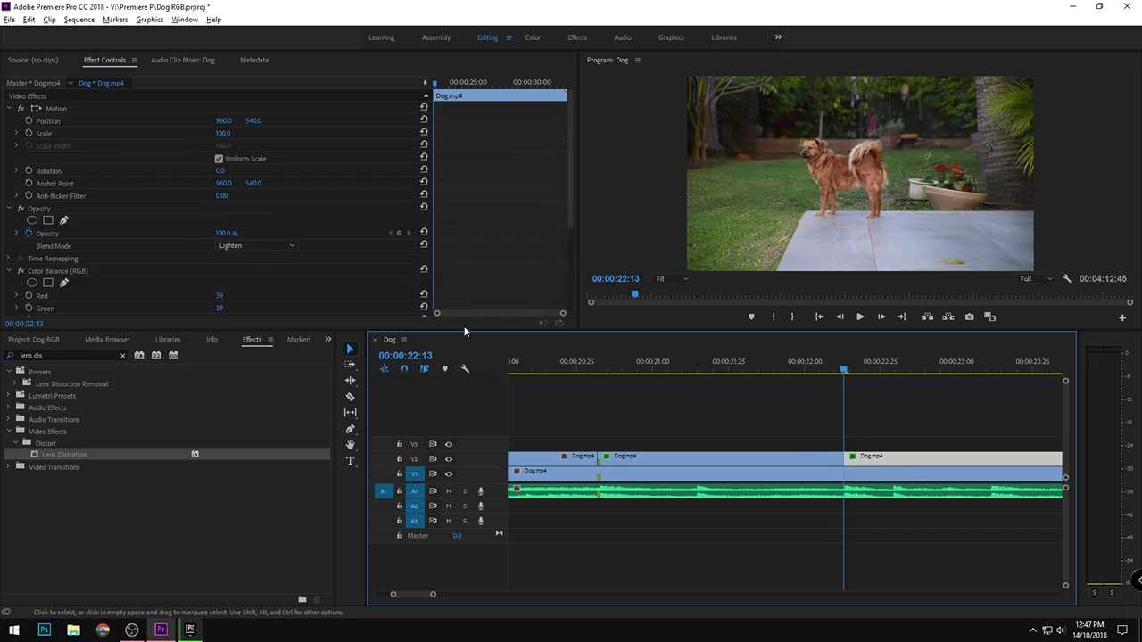
scroll(236, 254, down, 3)
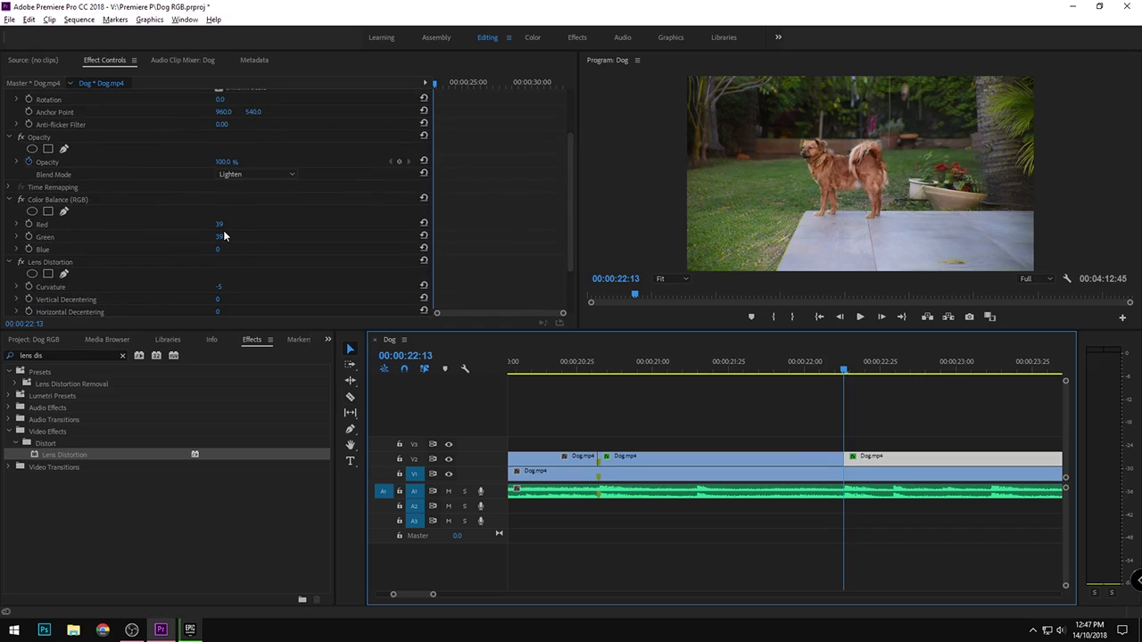
drag(223, 238, 234, 238)
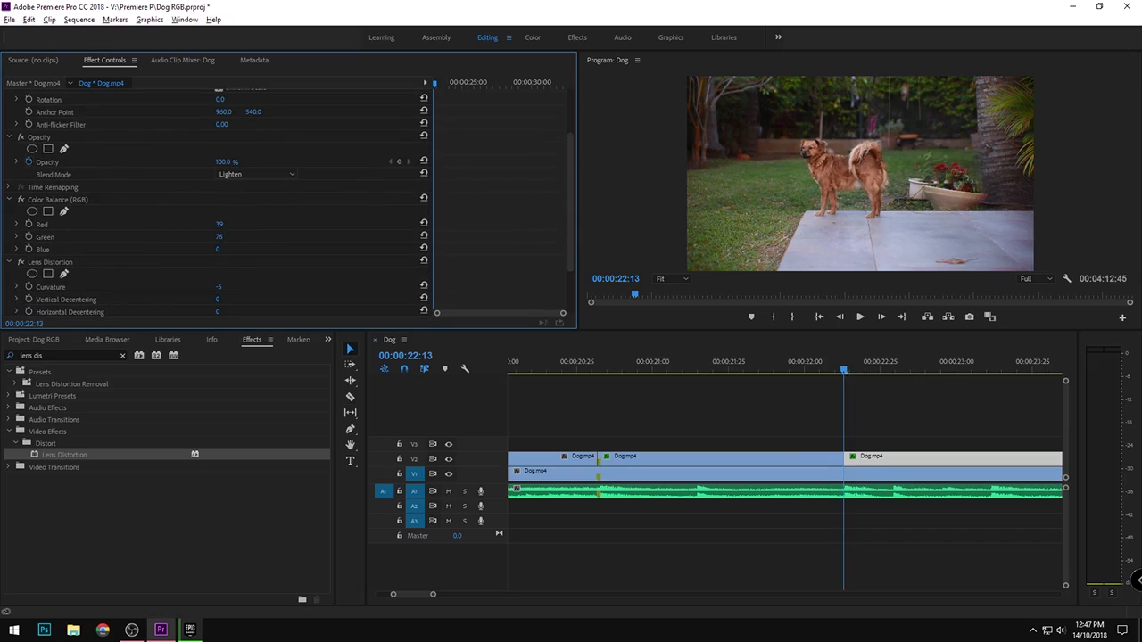
drag(227, 236, 179, 233)
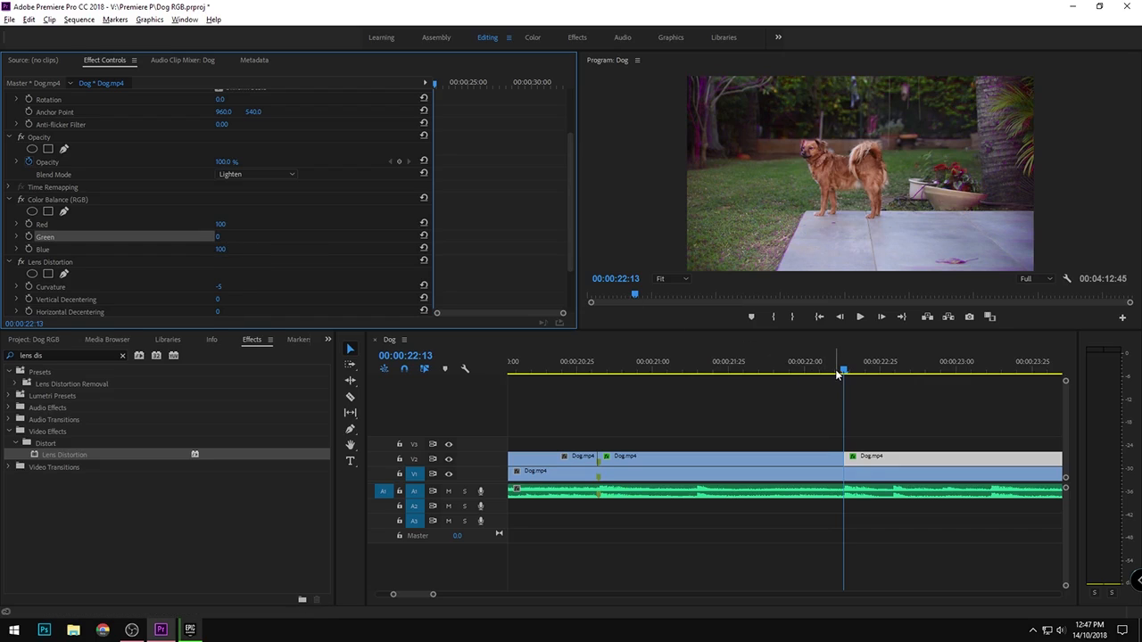
drag(841, 373, 929, 373)
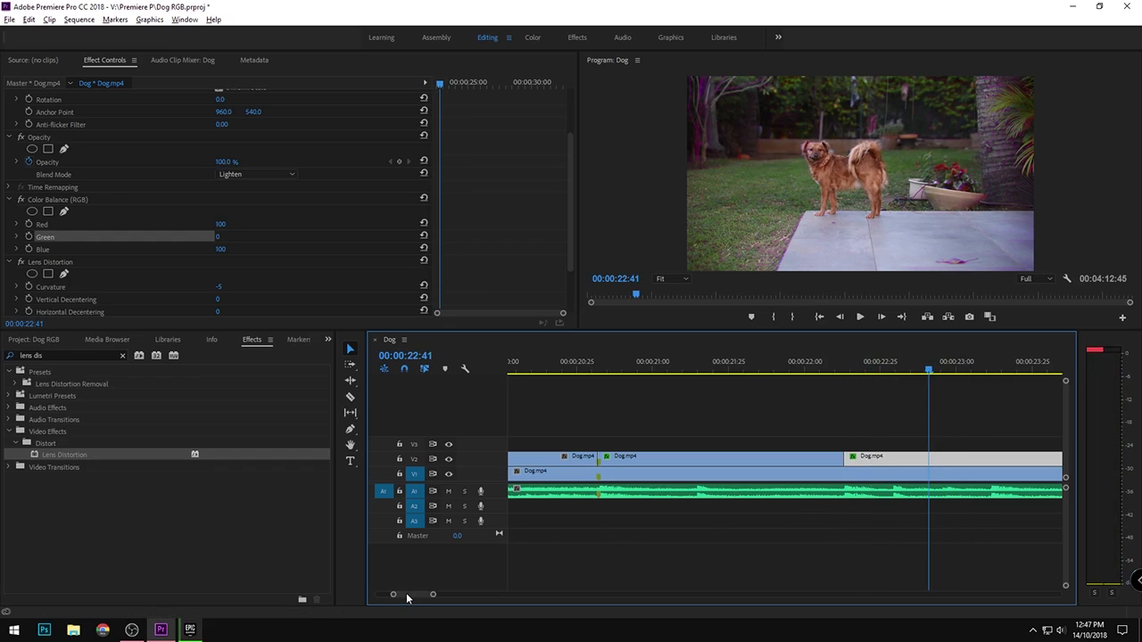
Clear the effects search and apply the Cross Zoom video transition at the second cut on V2
drag(407, 598, 408, 596)
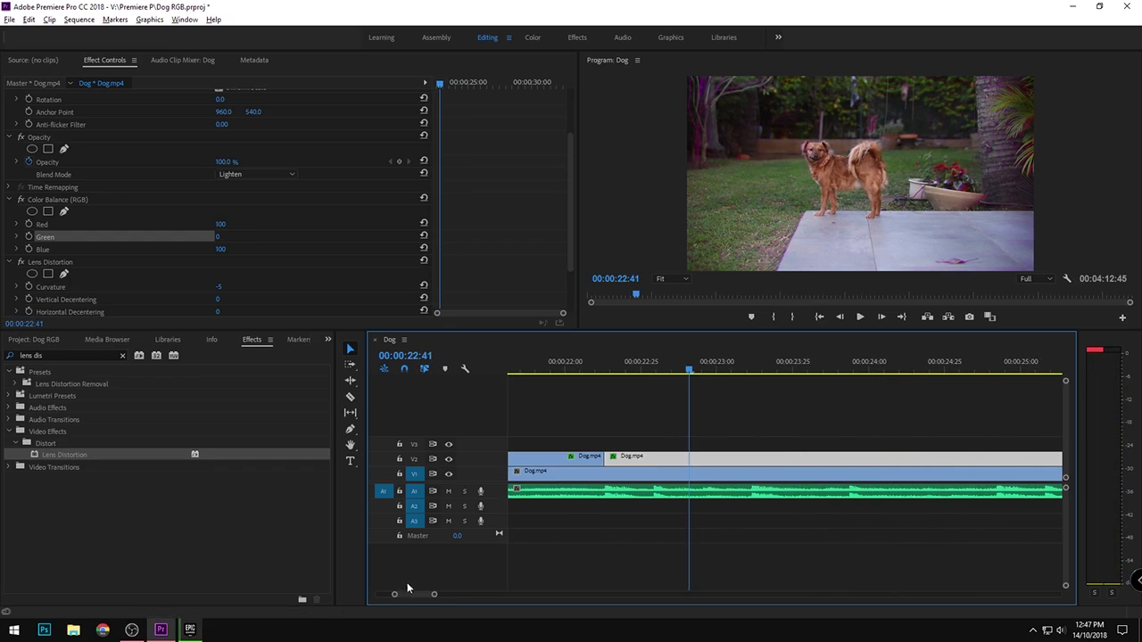
click(56, 351)
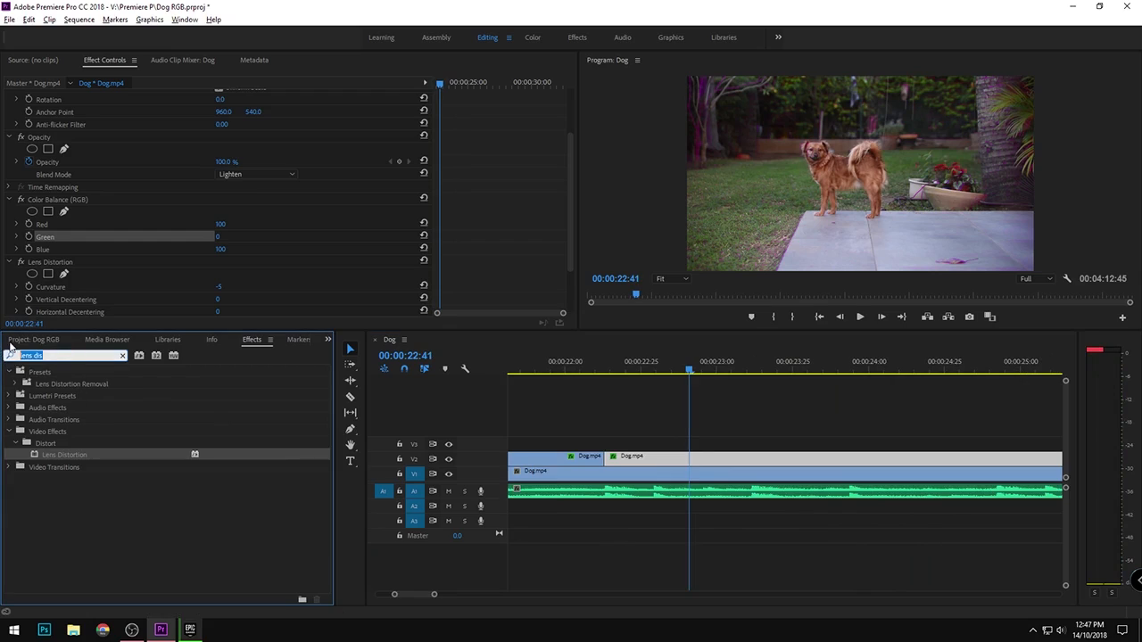
key(BackSpace)
click(12, 432)
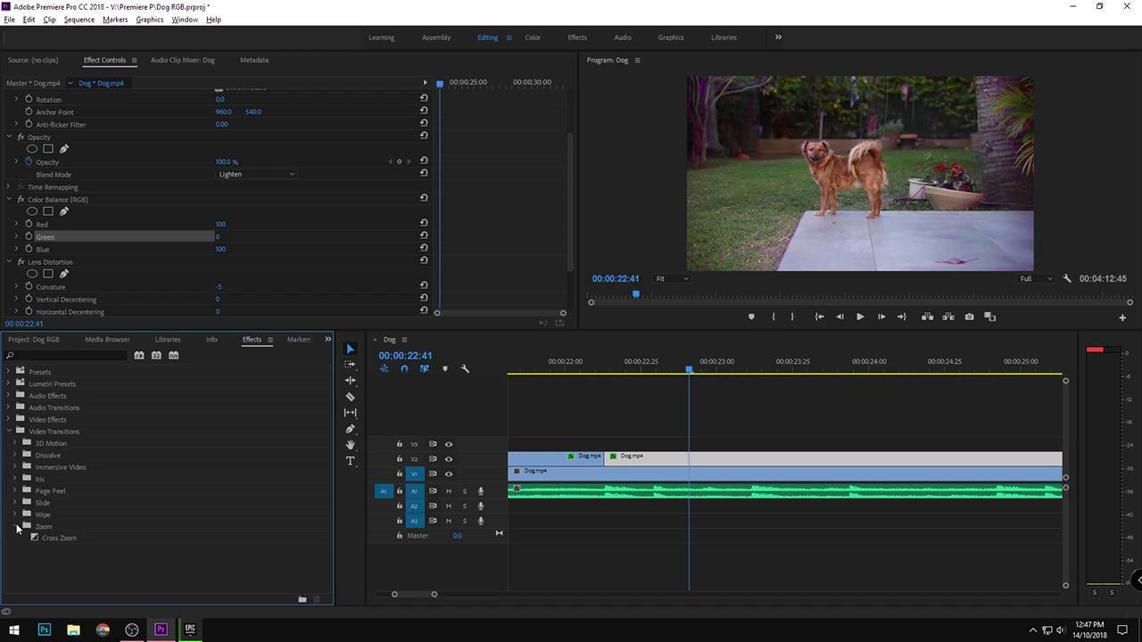
drag(43, 535, 606, 462)
Play back the sequence from just after the beat marker into the Cross Zoom transition
drag(681, 378, 581, 396)
key(space)
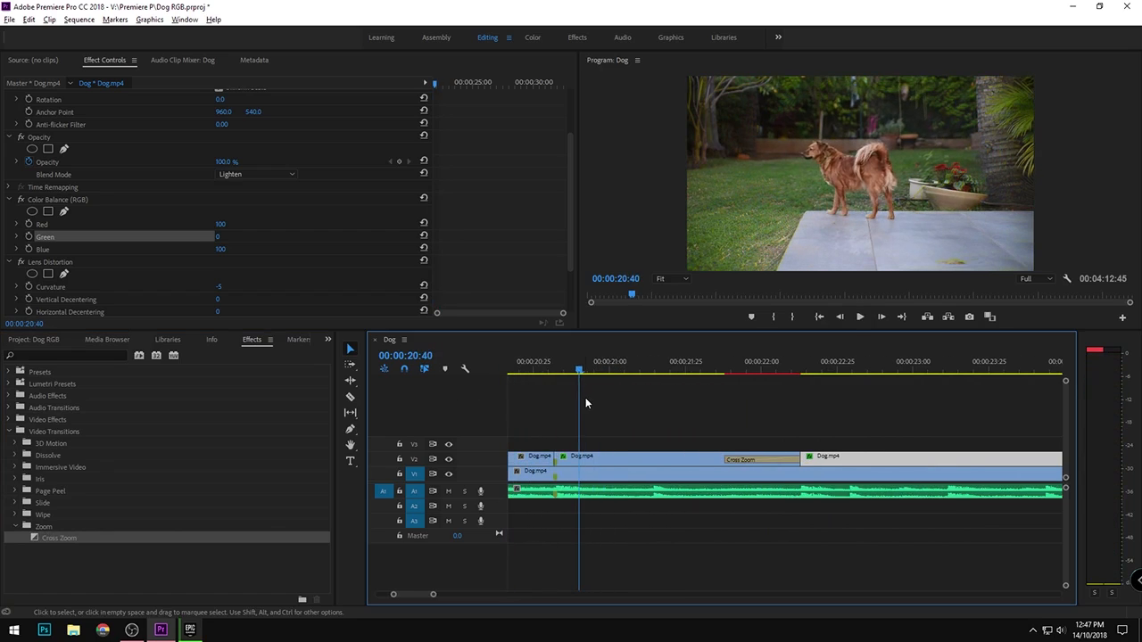
key(space)
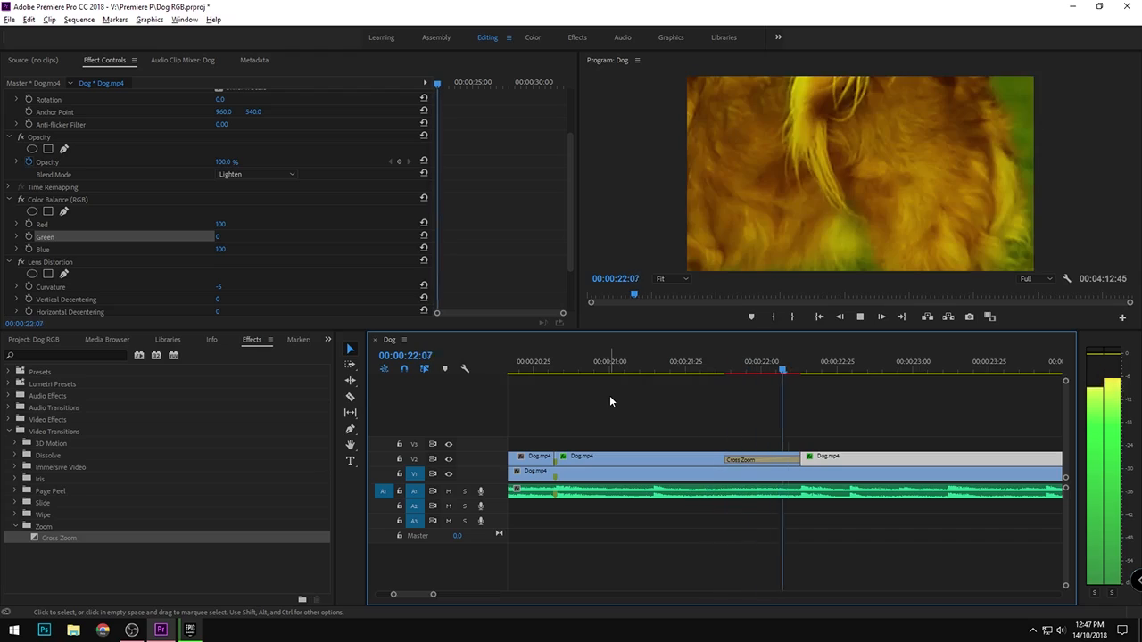
key(space)
Set the duration of the Cross Zoom transition at the second V2 cut to 15 frames
click(749, 459)
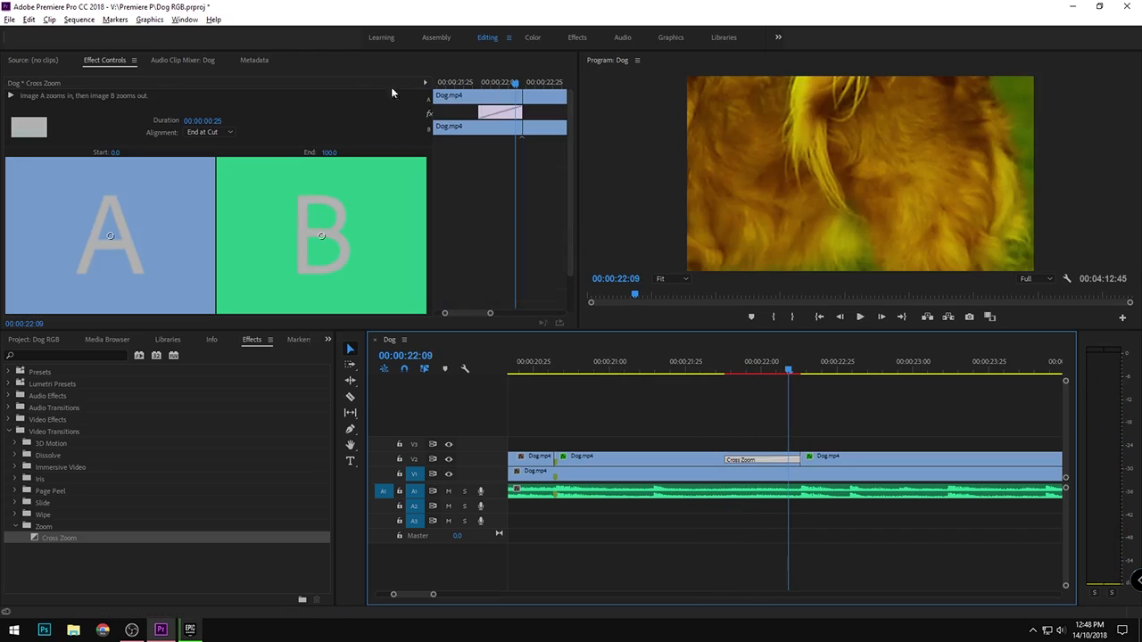
click(229, 121)
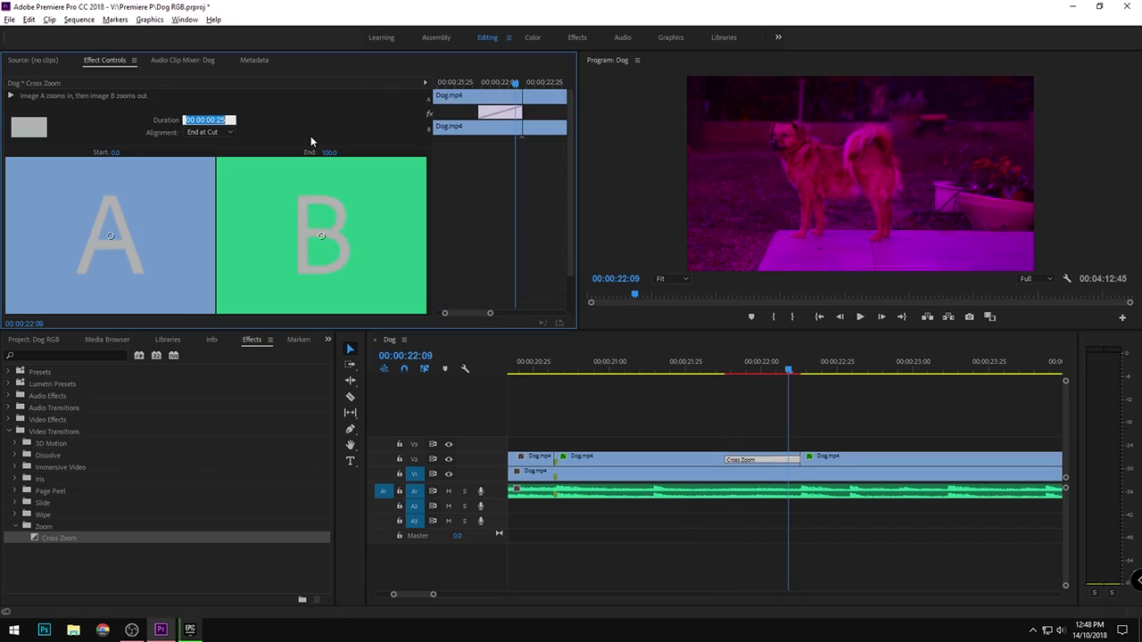
text(15)
key(Return)
Play back the sequence through the shortened Cross Zoom transition and on into the section that follows
drag(793, 370, 688, 370)
key(space)
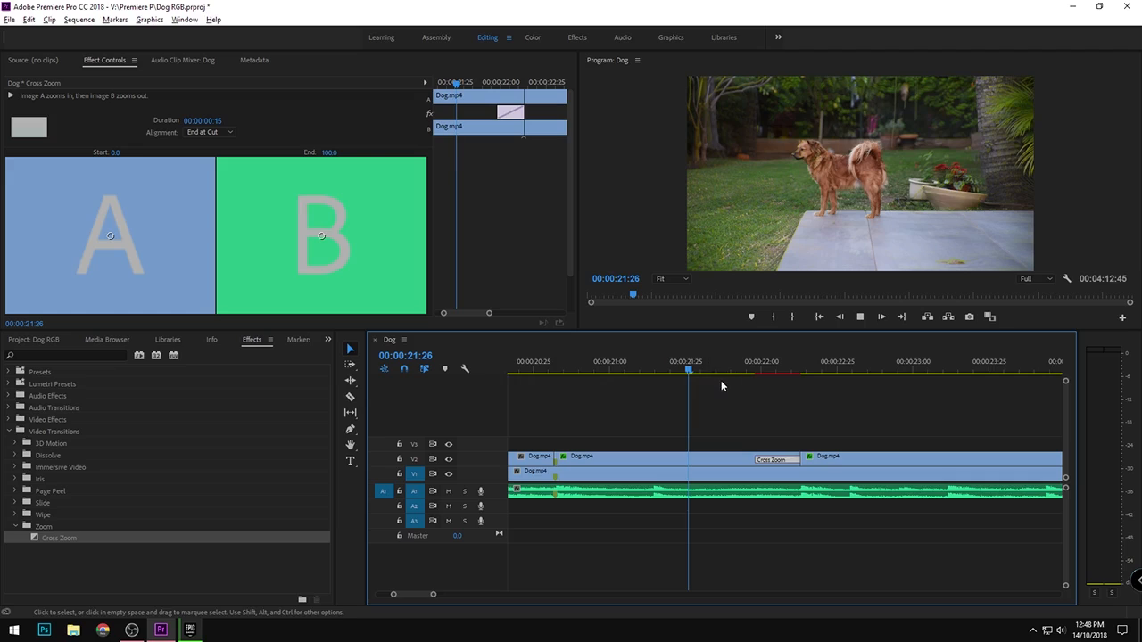
click(701, 371)
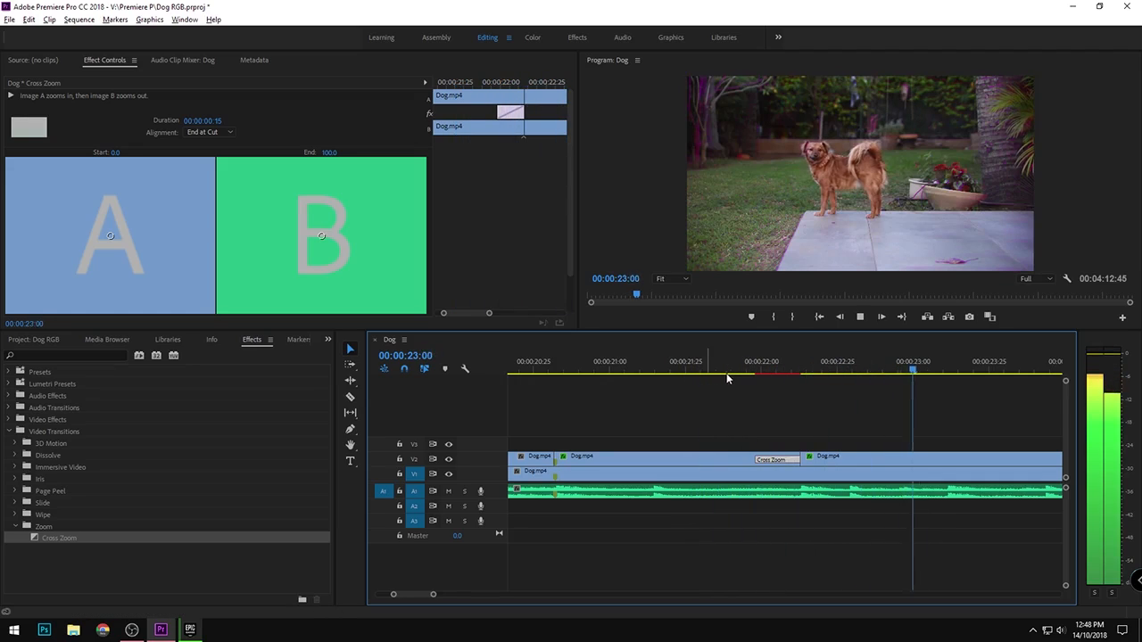
key(minus)
key(minus)
key(minus)
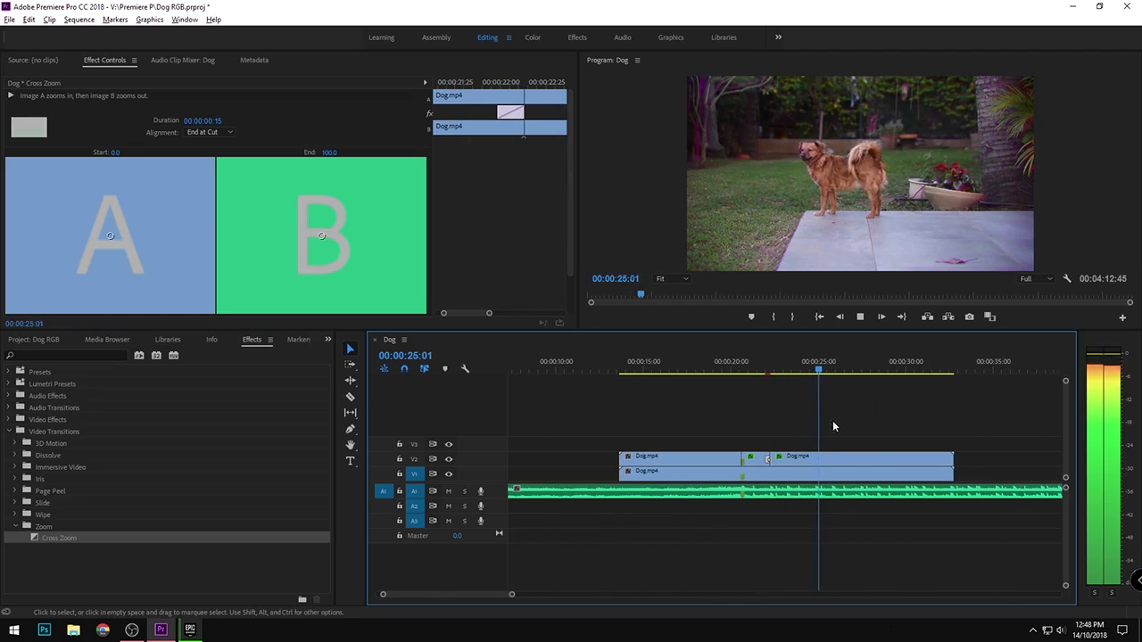
key(equal)
click(849, 370)
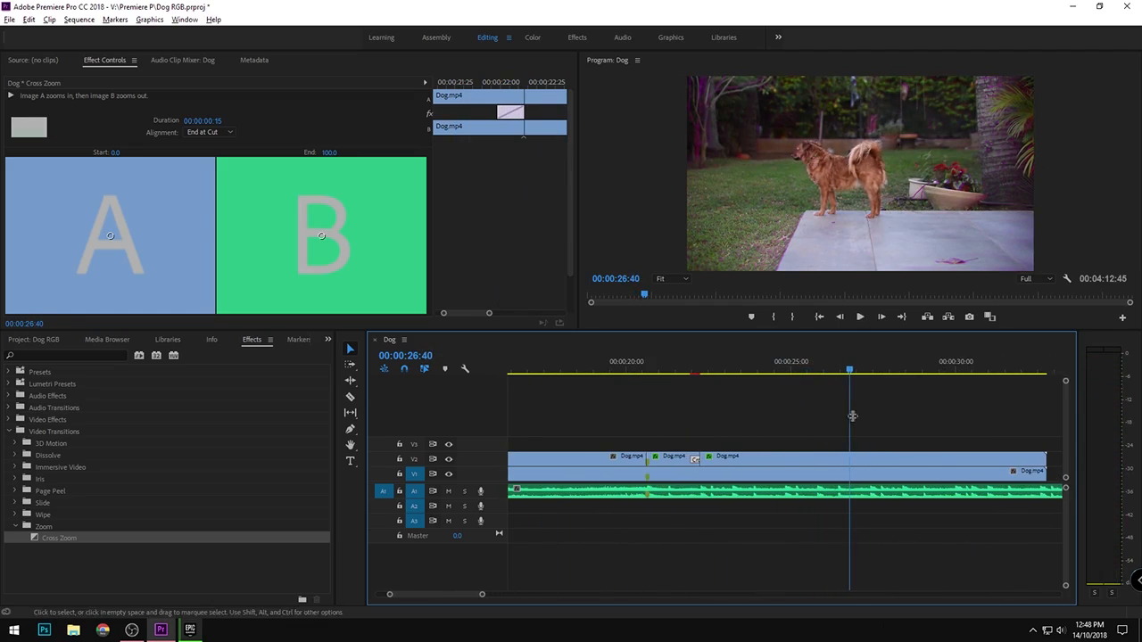
Apply the Cross Zoom transition at the first V2 cut, ending at the cut, with a duration of 15 frames
drag(849, 370, 552, 397)
alt+scroll(665, 429, up, 3)
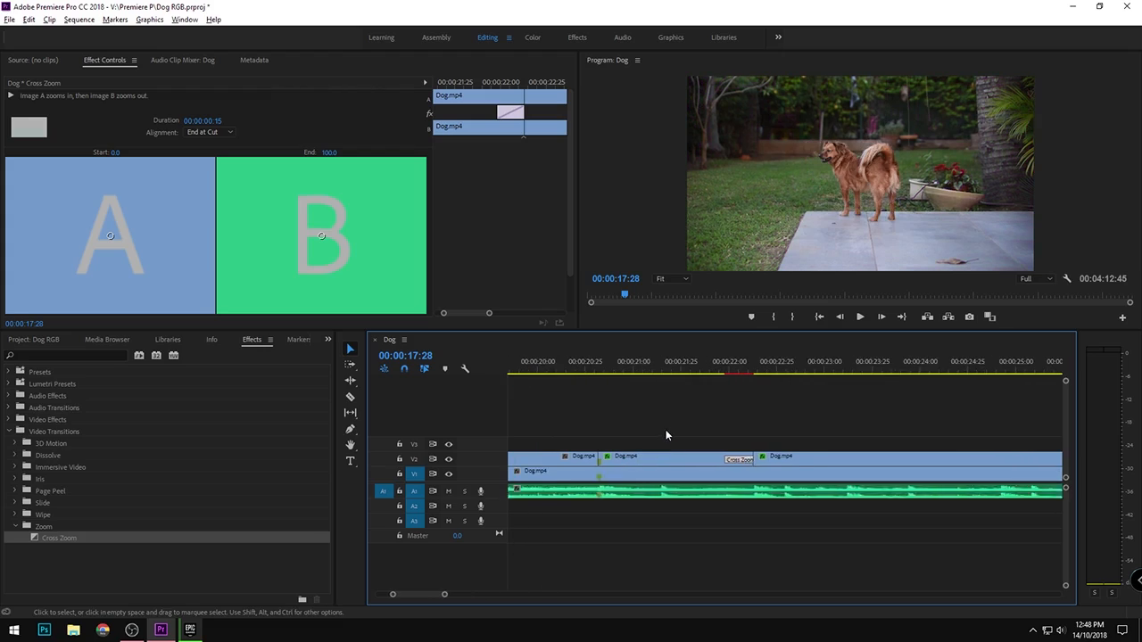
drag(53, 538, 589, 463)
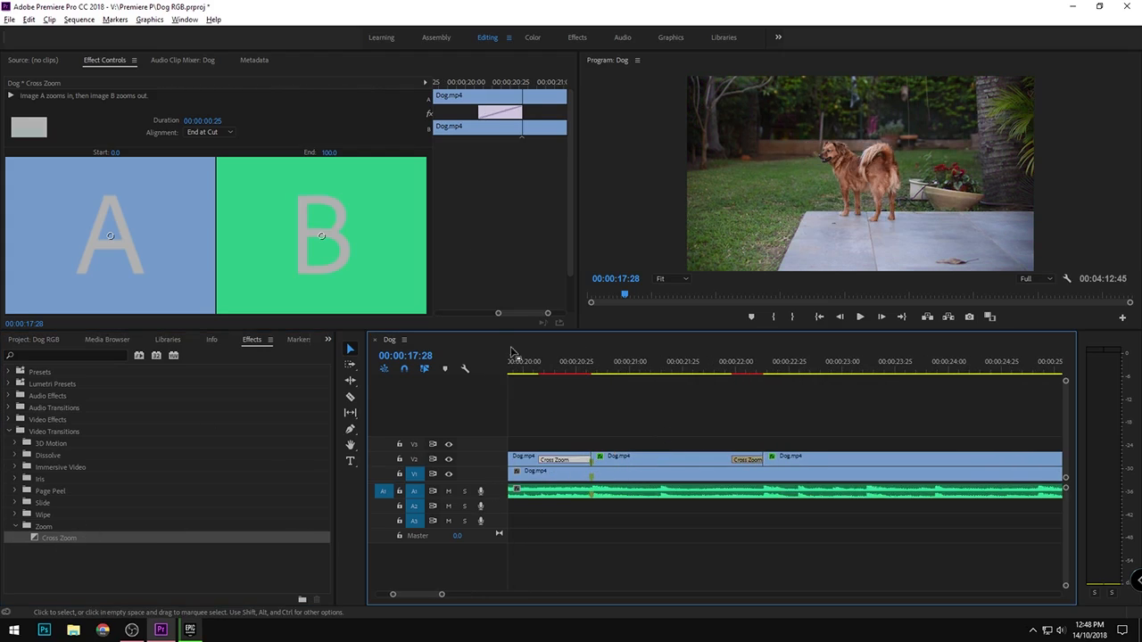
click(224, 121)
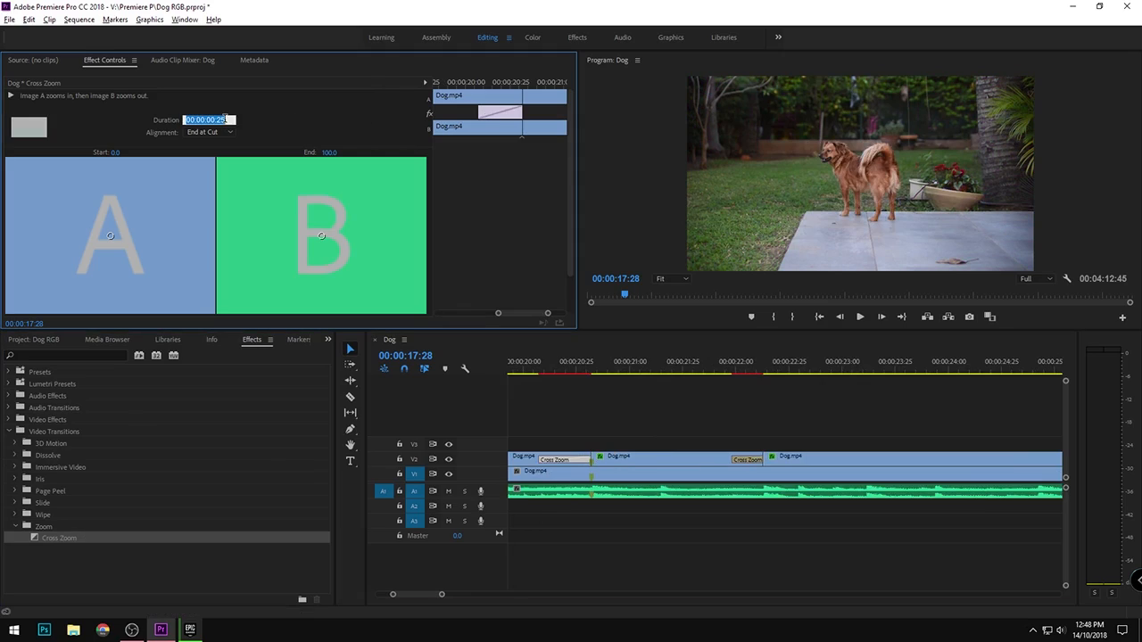
text(15)
key(Return)
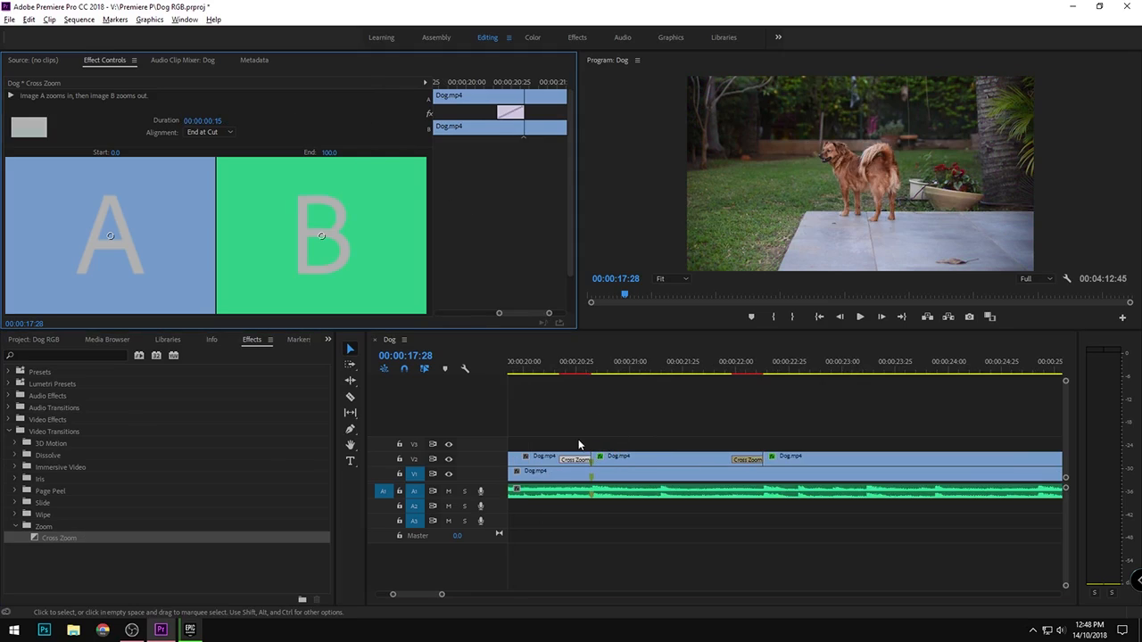
Find the next strong beat after the second Cross Zoom and split the V2 clip there, at 00:00:23:12
click(541, 390)
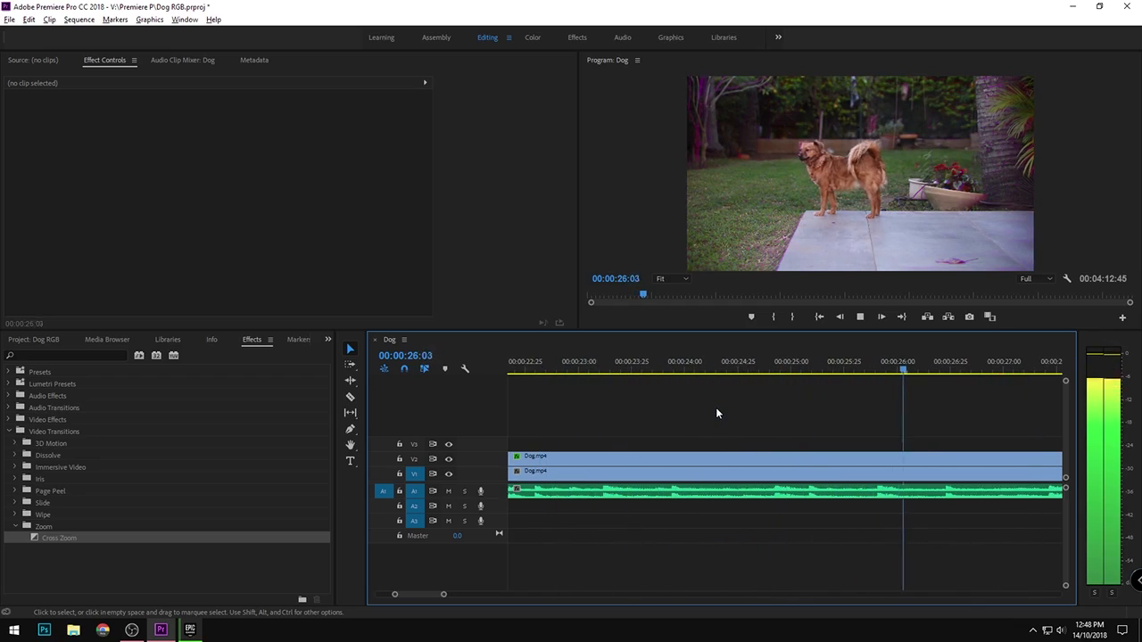
key(space)
scroll(583, 506, down, 4)
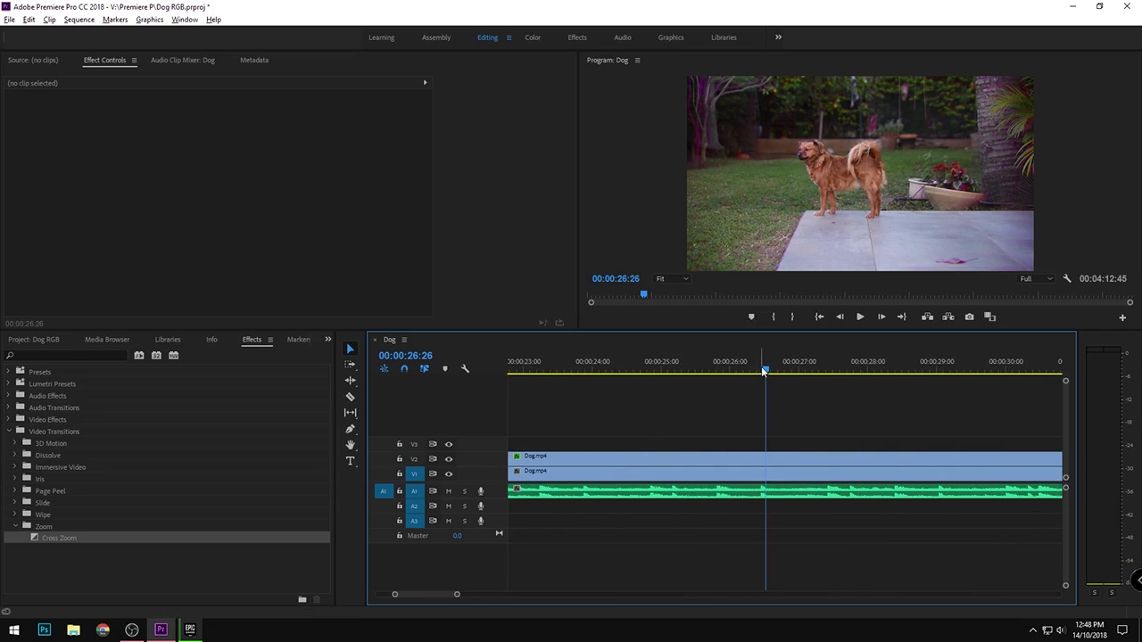
drag(764, 369, 669, 403)
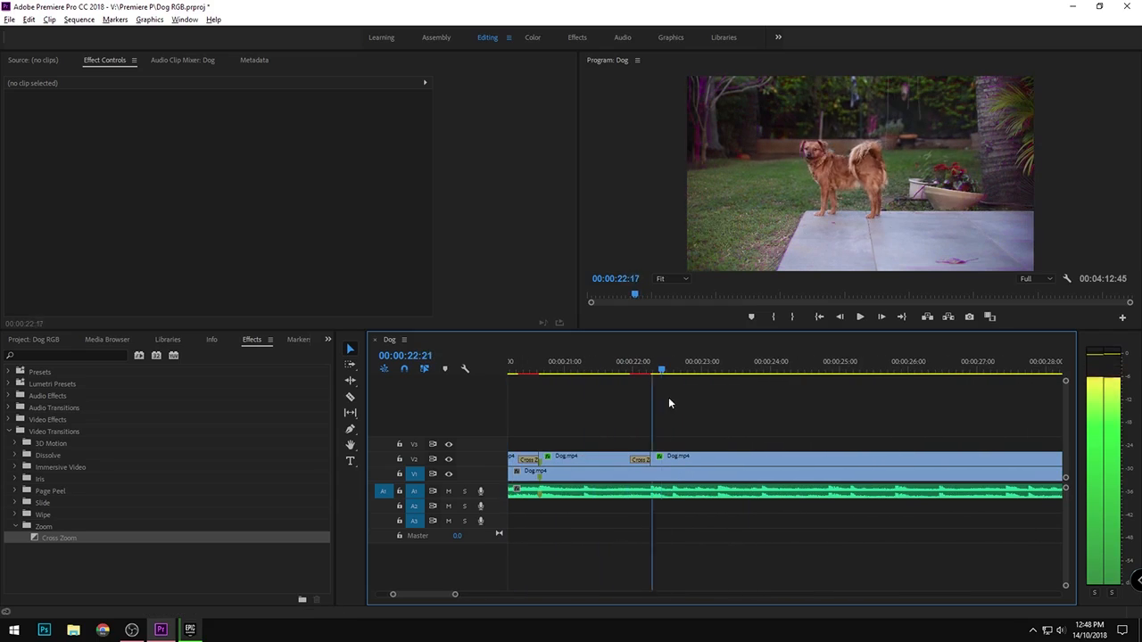
key(space)
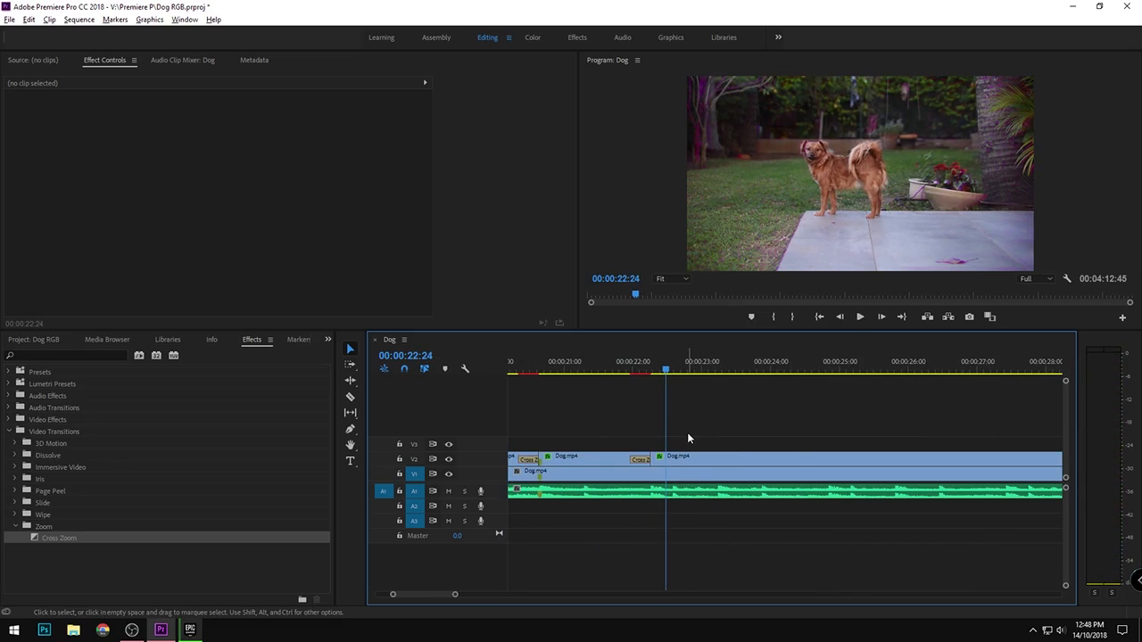
key(space)
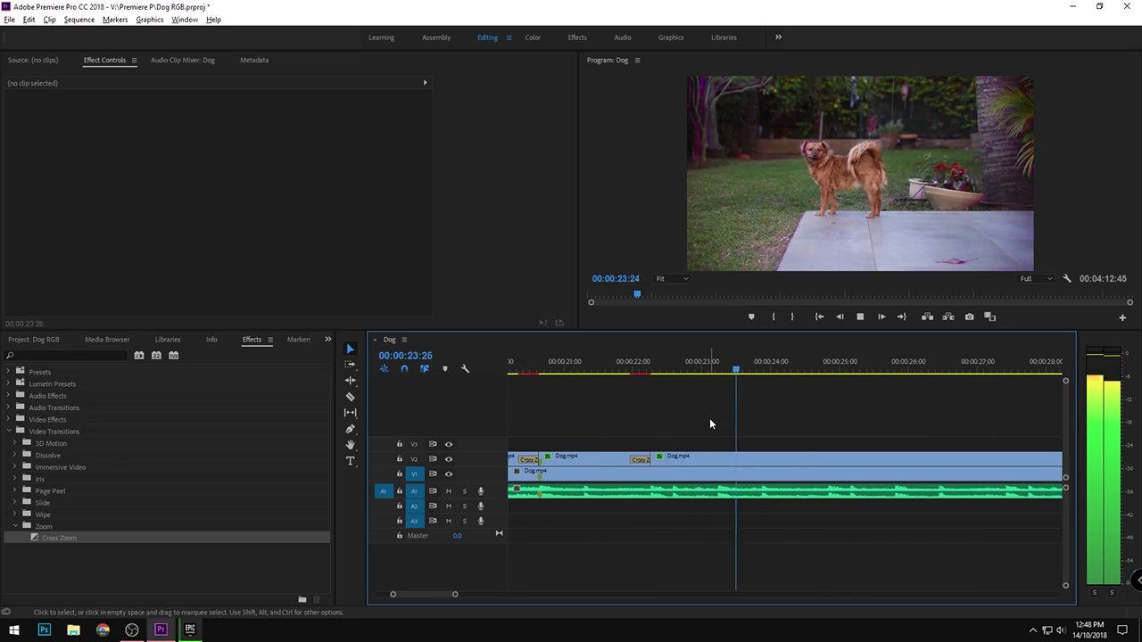
drag(747, 371, 717, 380)
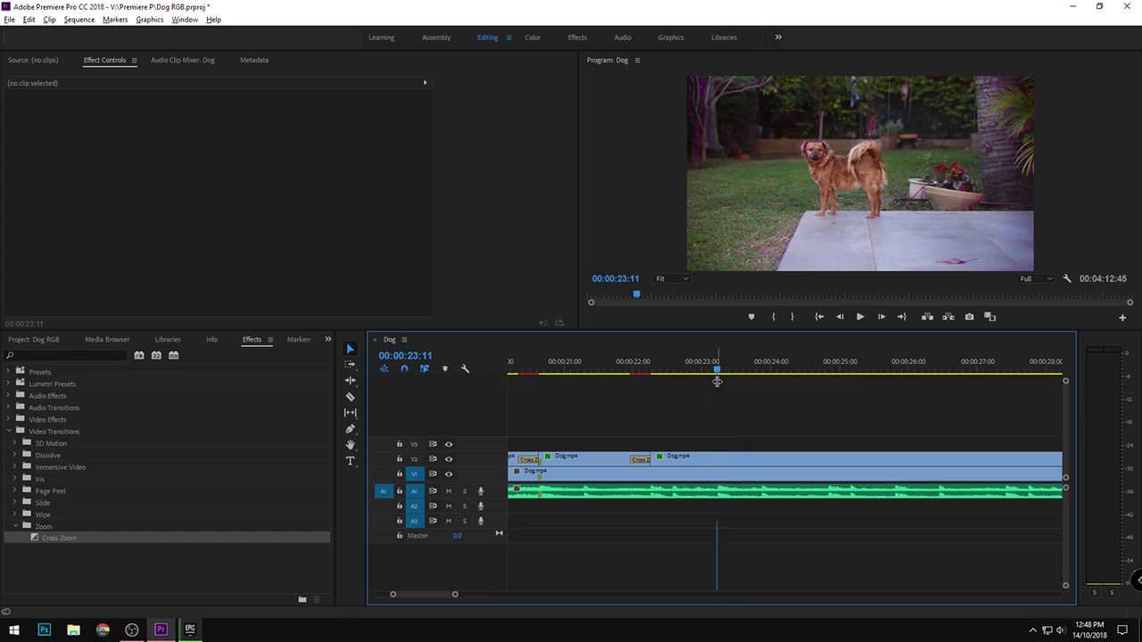
key(c)
click(718, 459)
key(v)
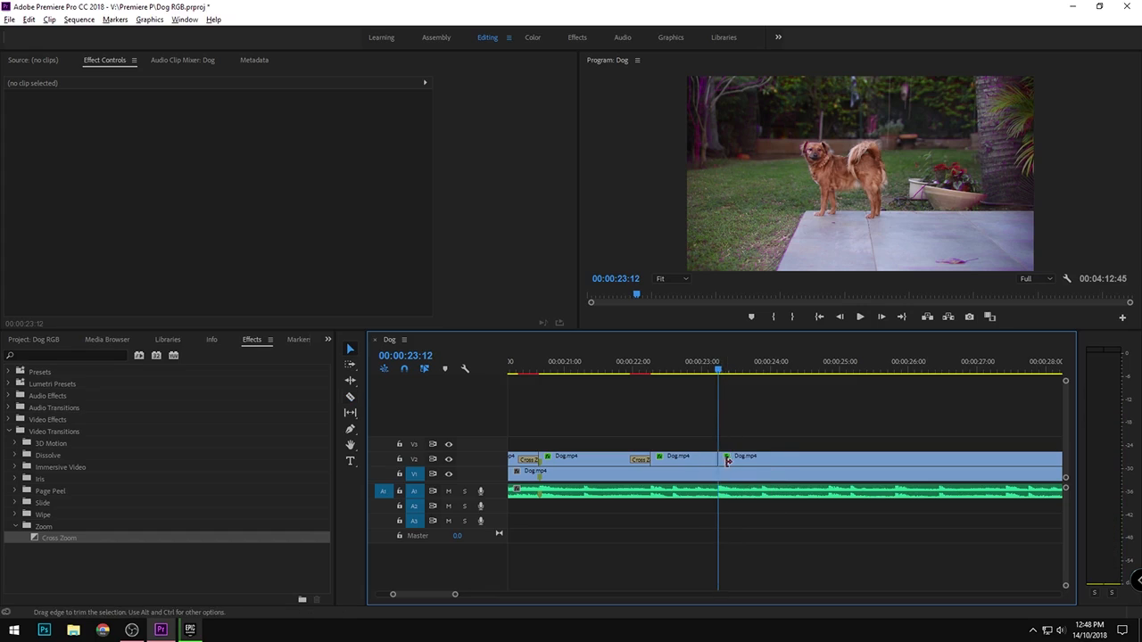
Duplicate the V2 section after the new cut onto V3 and V4, and set the V2 layer's Color Balance to Red 105, Green 0, Blue 0
click(728, 462)
drag(736, 458, 741, 432)
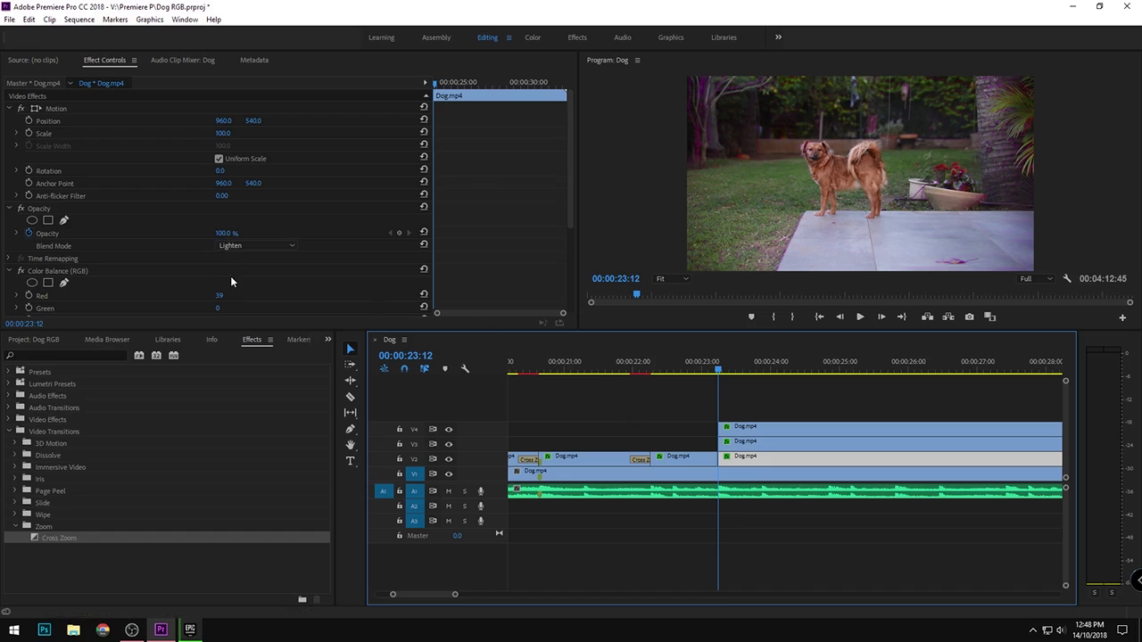
scroll(230, 276, down, 2)
drag(215, 249, 303, 249)
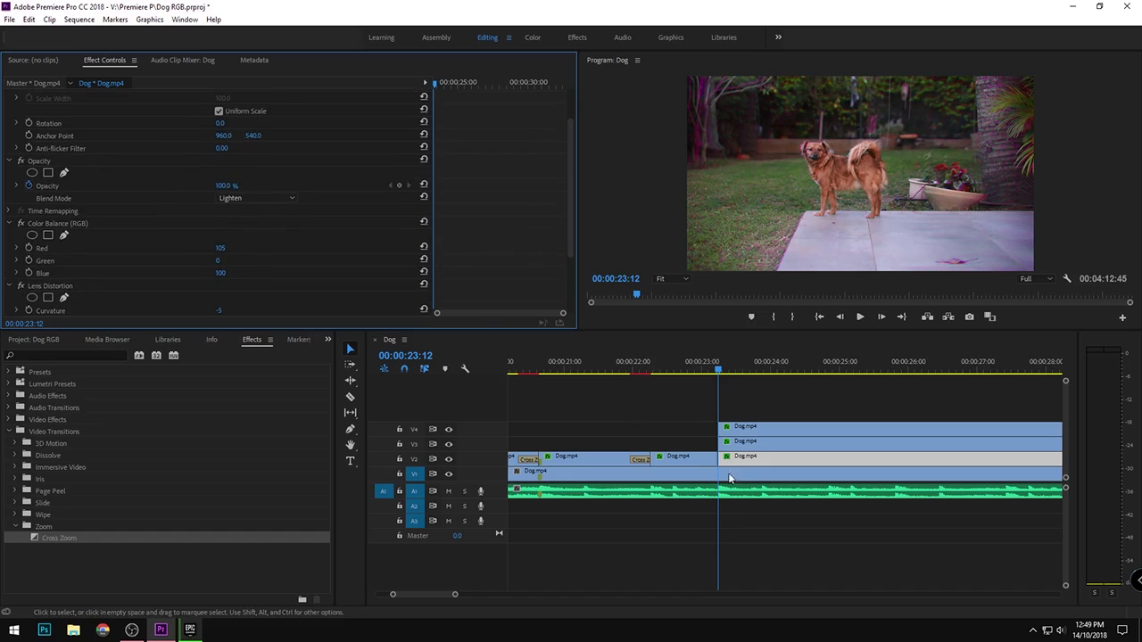
Set Color Balance (RGB) to Red 0, Green 0, Blue 100 on the V3 copy and Red 0, Green 100, Blue 0 on the V4 copy
click(807, 443)
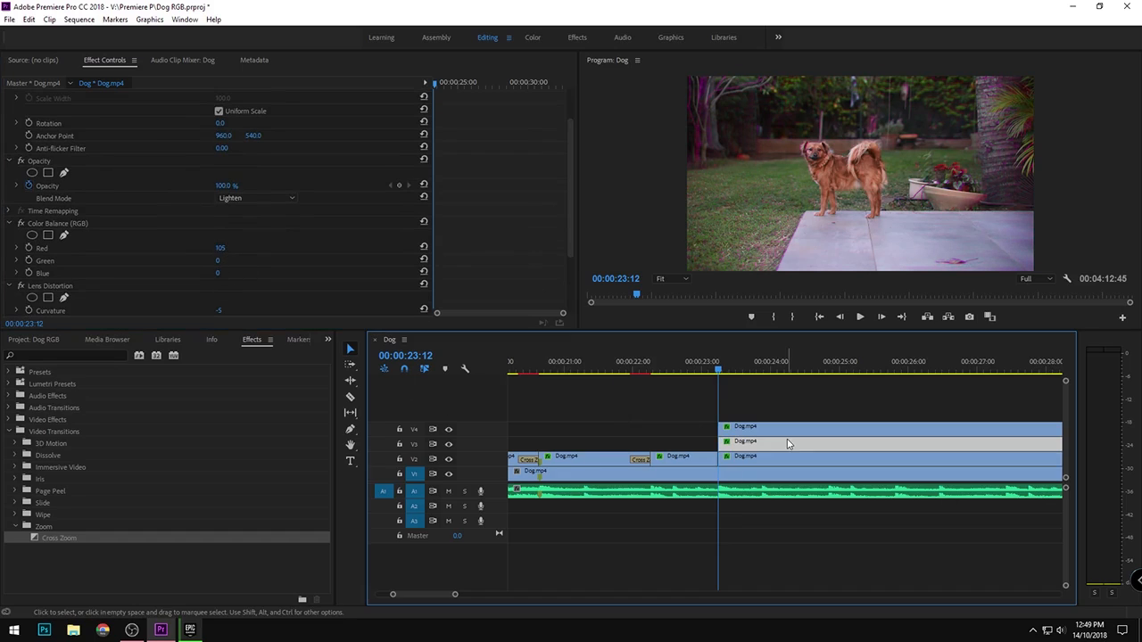
scroll(232, 267, down, 2)
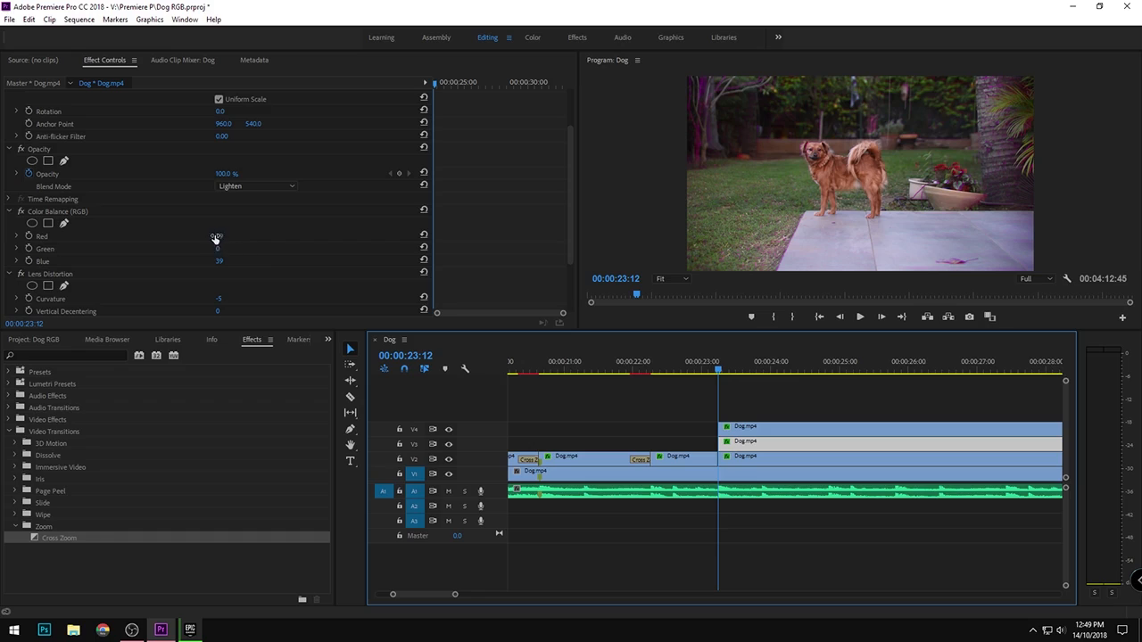
click(214, 238)
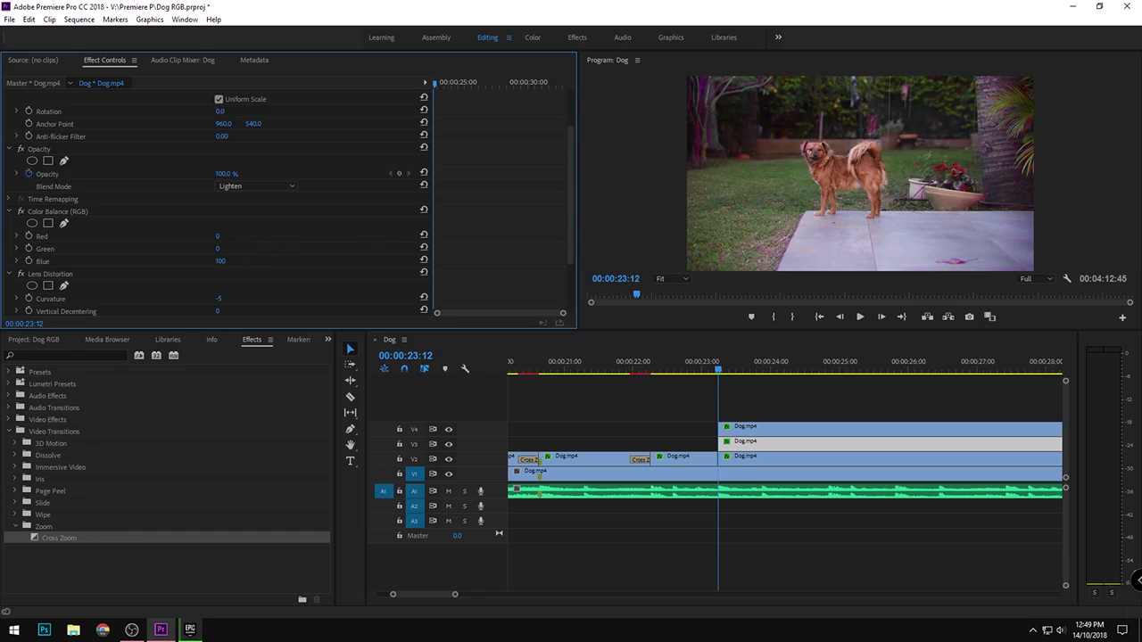
click(803, 429)
scroll(212, 268, down, 3)
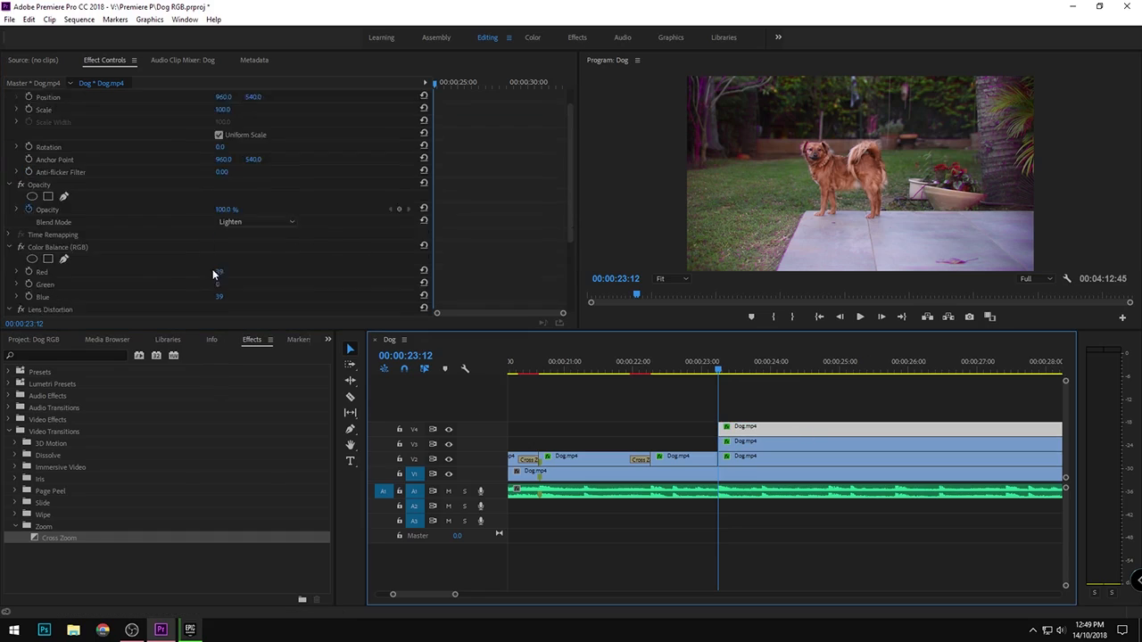
drag(222, 219, 230, 212)
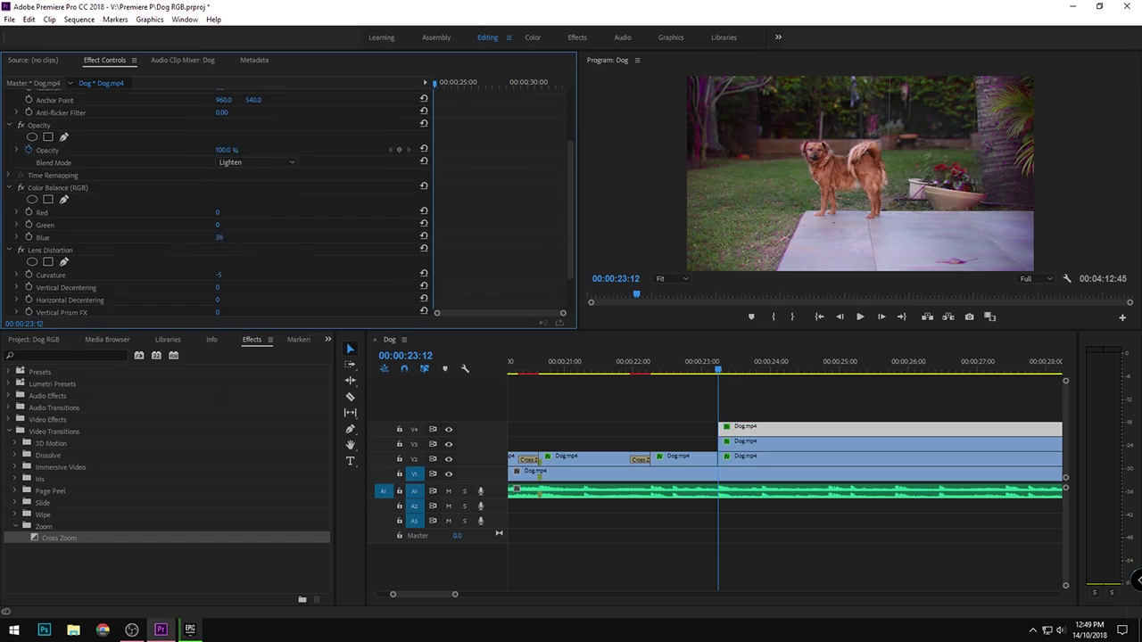
drag(219, 225, 245, 222)
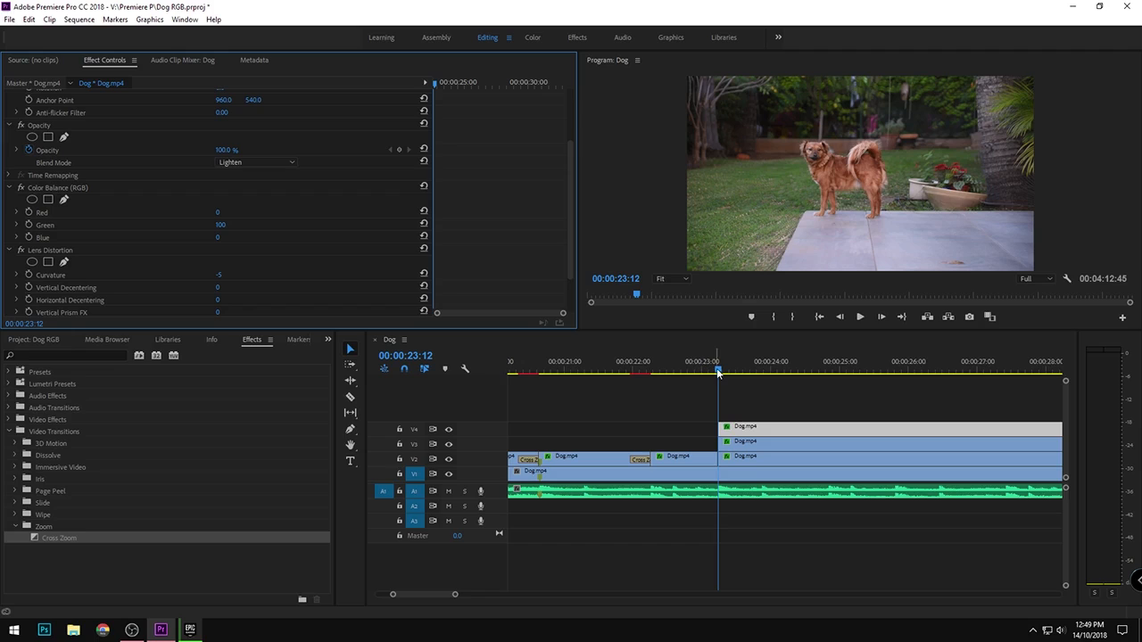
Set the Lens Distortion Curvature of the stacked layers to -17 on V4, -55 on V3 and -23 on V2
drag(718, 373, 744, 428)
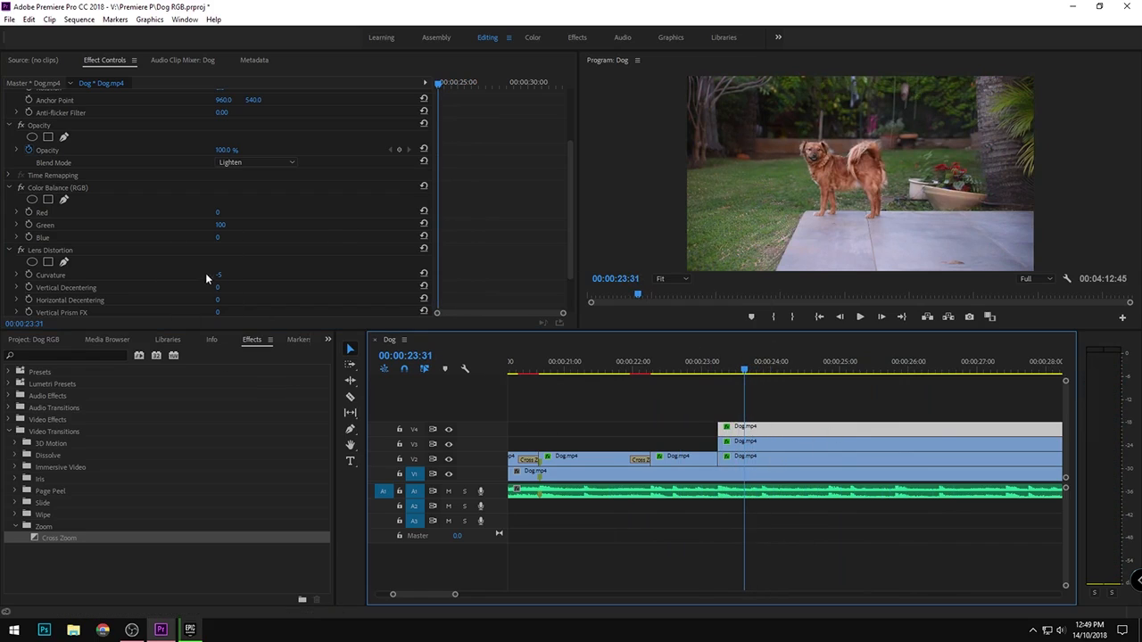
drag(219, 275, 208, 275)
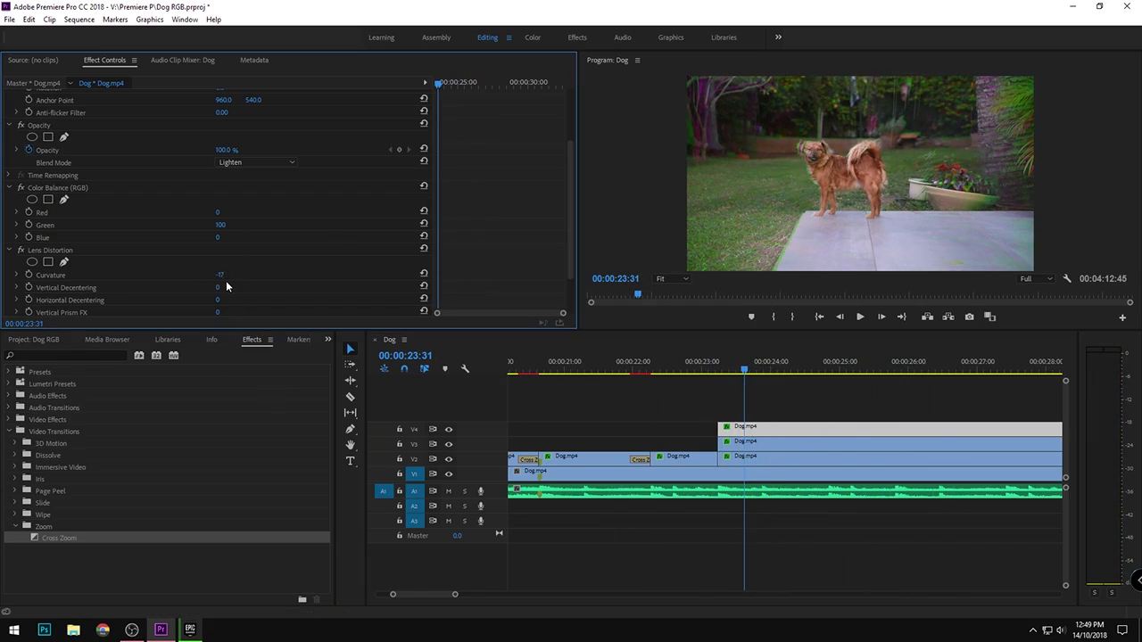
click(765, 444)
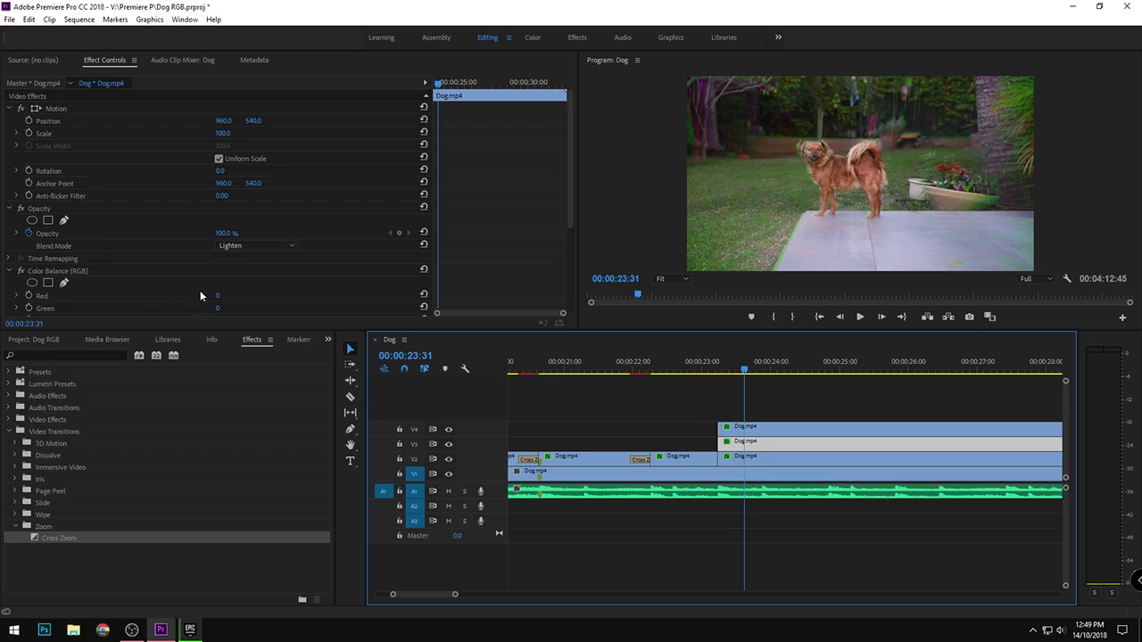
drag(219, 295, 219, 296)
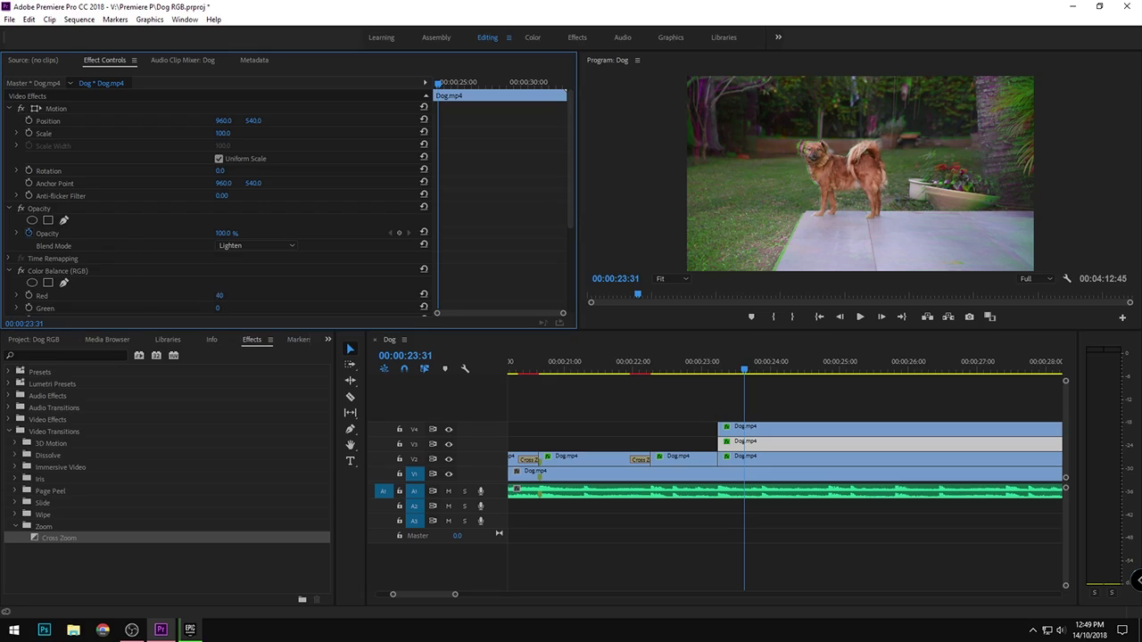
scroll(280, 246, down, 5)
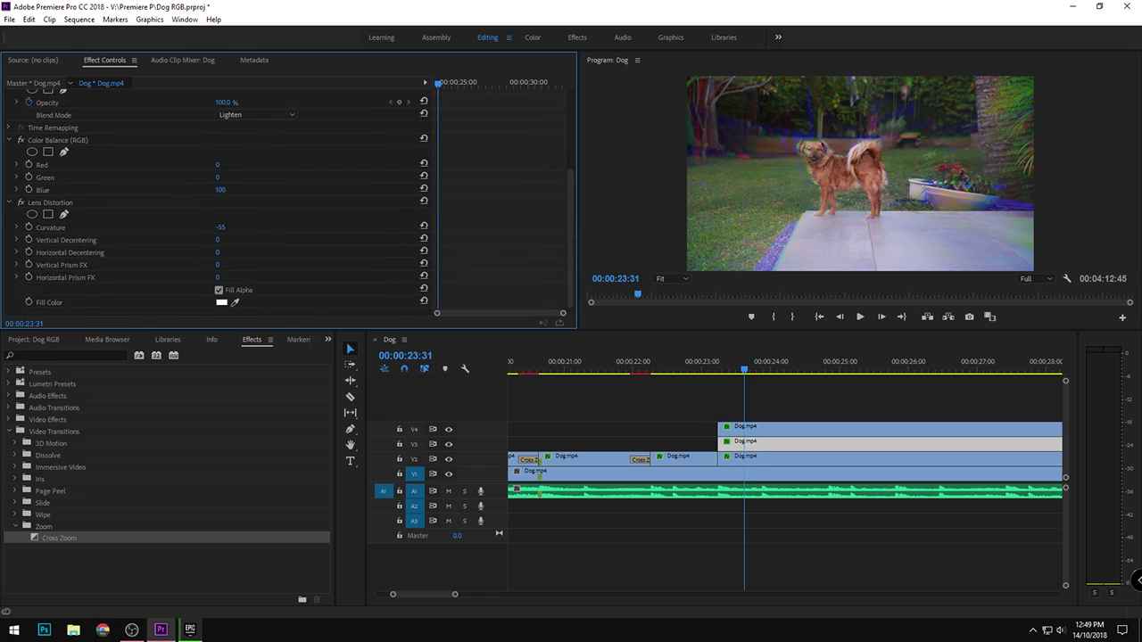
click(774, 456)
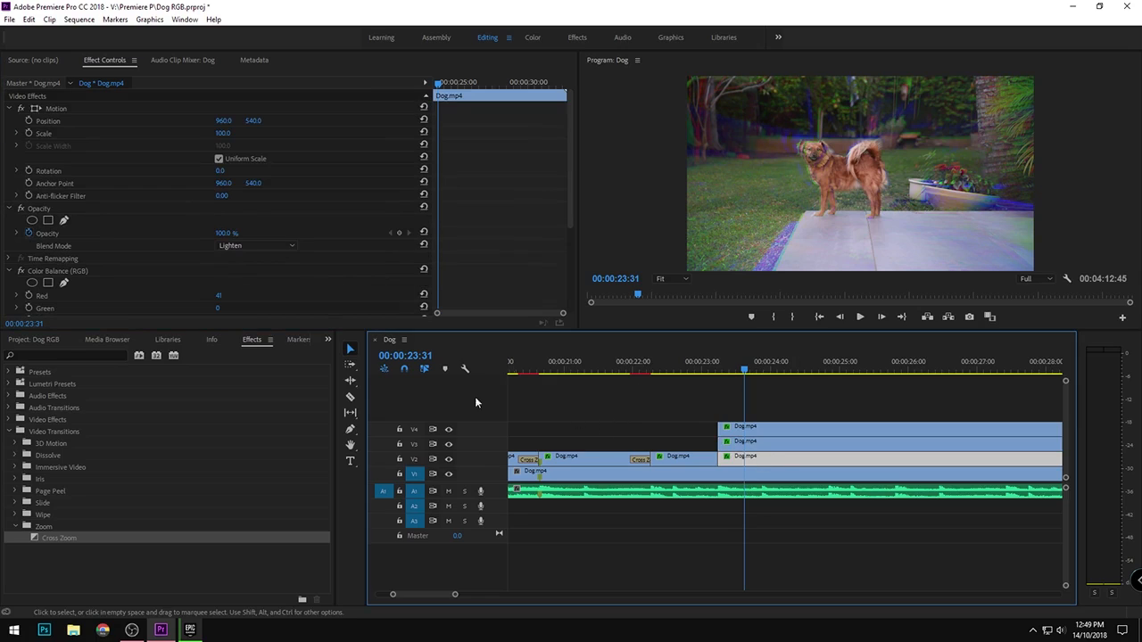
scroll(276, 268, down, 3)
drag(226, 243, 201, 242)
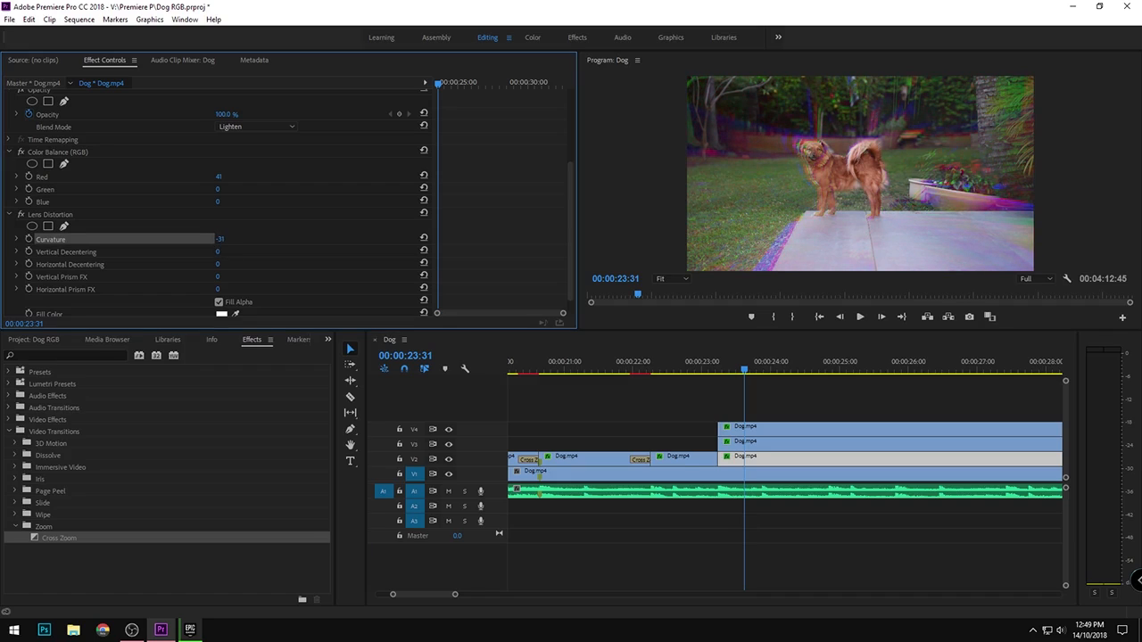
Add a Cross Zoom at the end of the short V2 clip before the 00:00:23:12 cut and set its duration to 15 frames
click(646, 367)
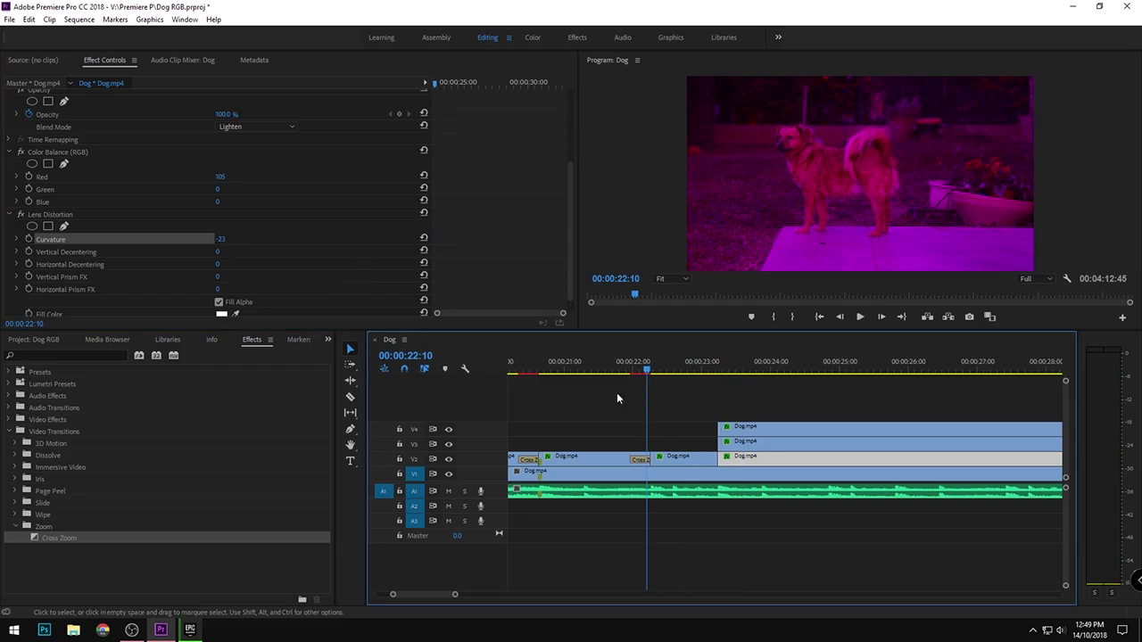
click(53, 538)
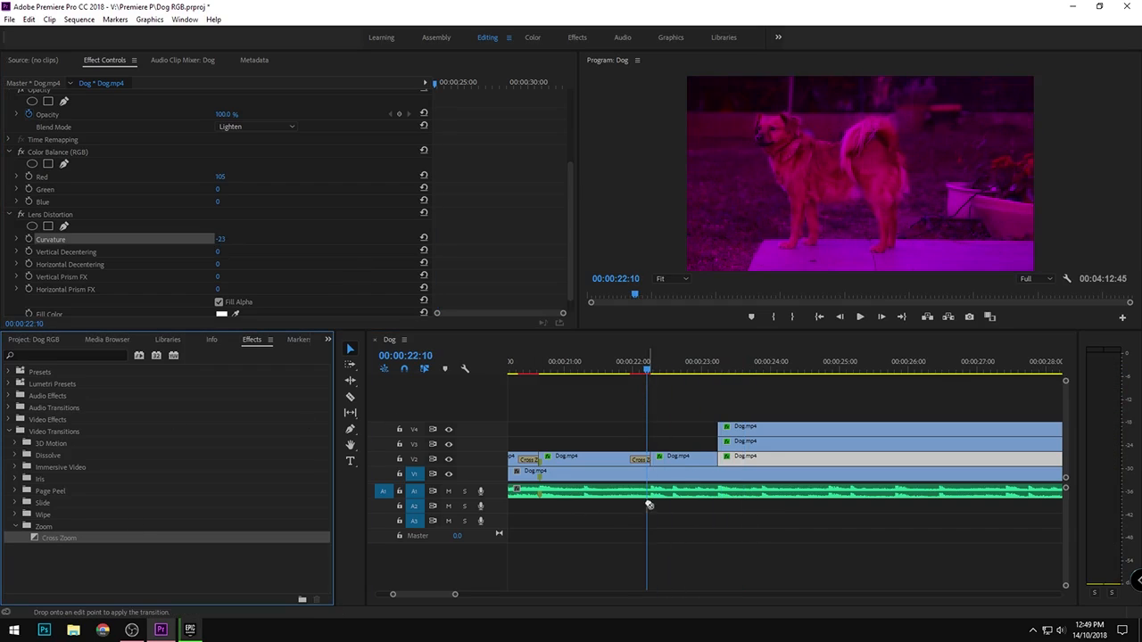
click(580, 473)
click(624, 553)
click(683, 459)
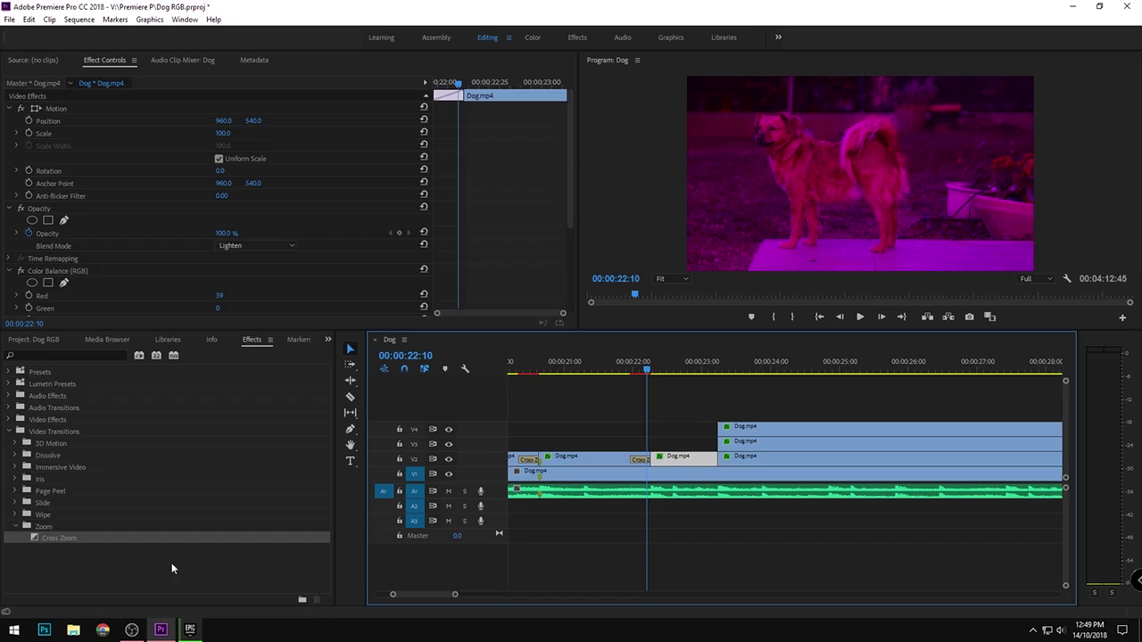
drag(116, 538, 710, 466)
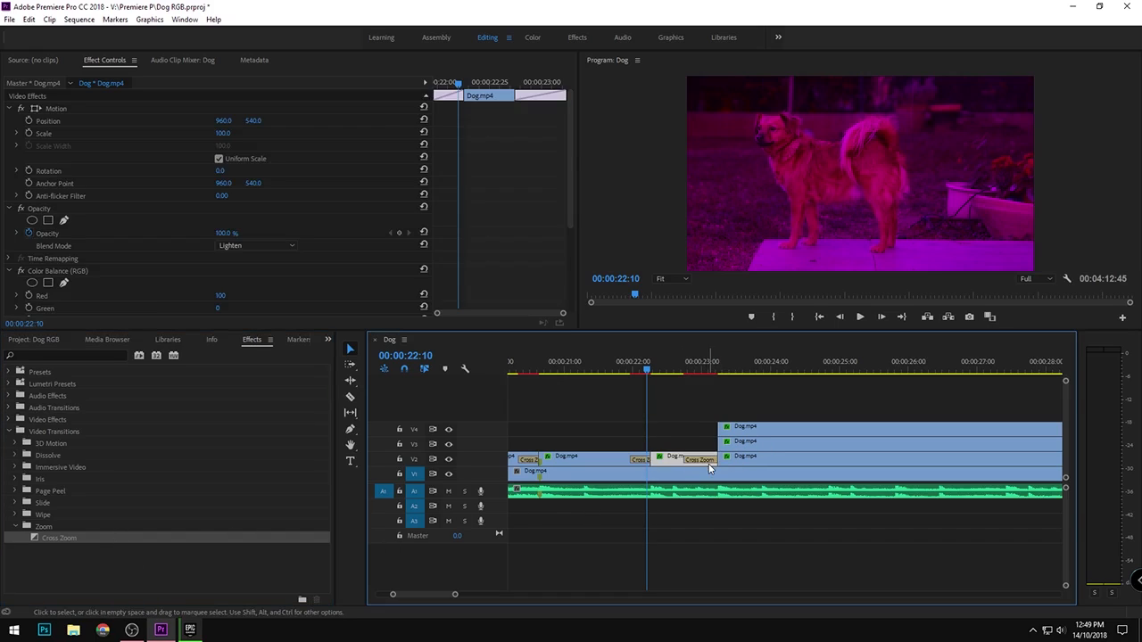
double_click(707, 460)
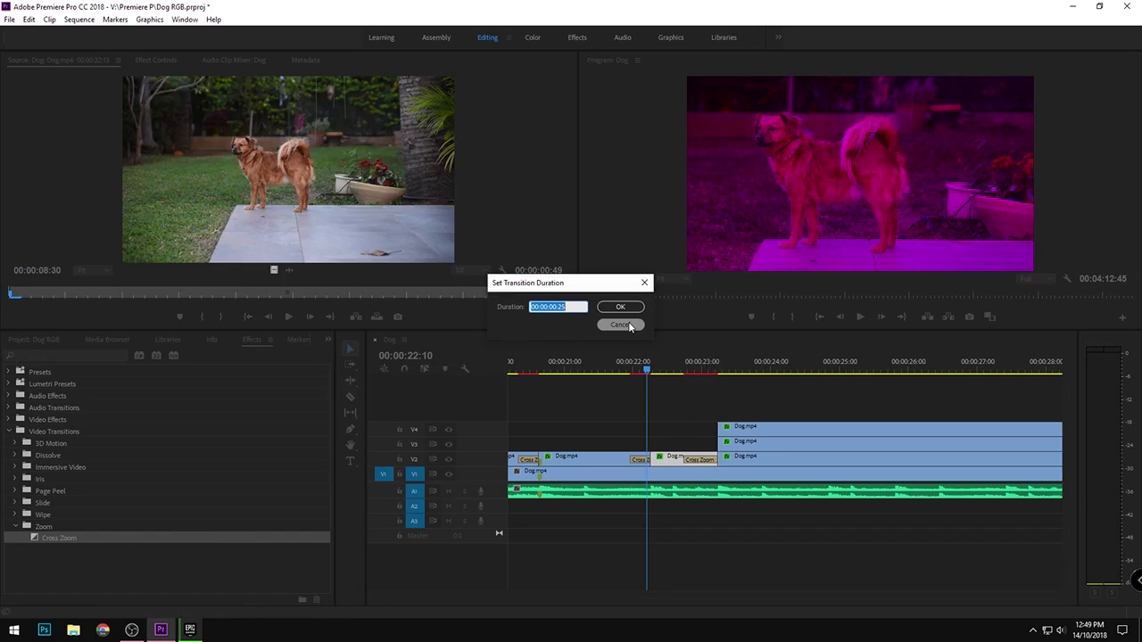
text(15)
key(Return)
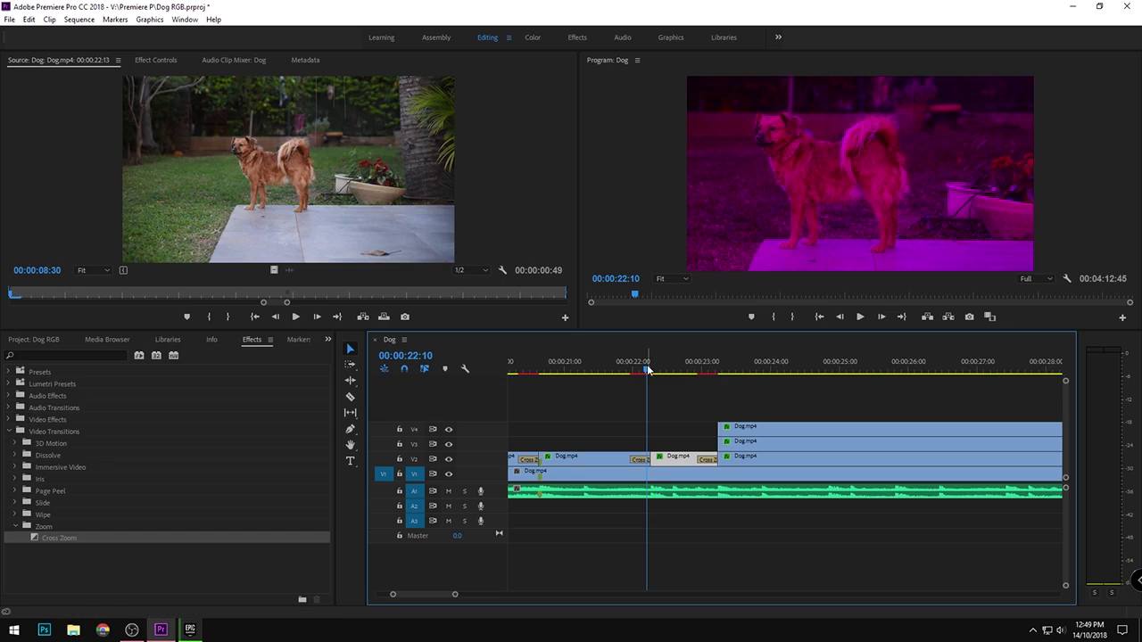
Play the sequence from just after the first Cross Zoom to find the beat where the RGB layers should end
drag(647, 371, 545, 371)
key(space)
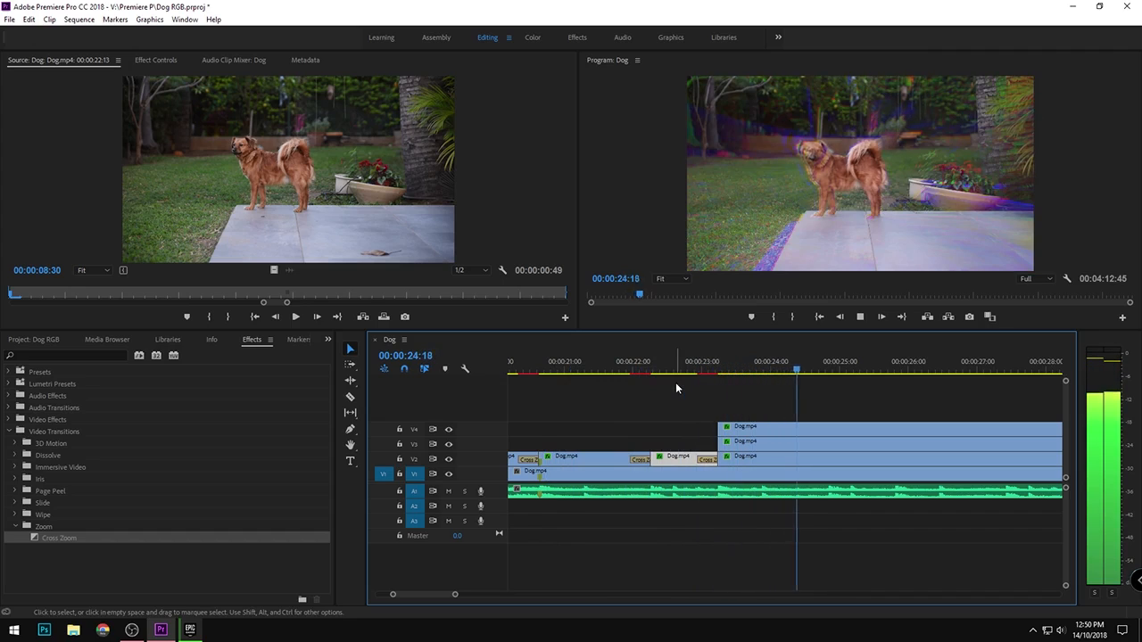
alt+scroll(1018, 434, down, 3)
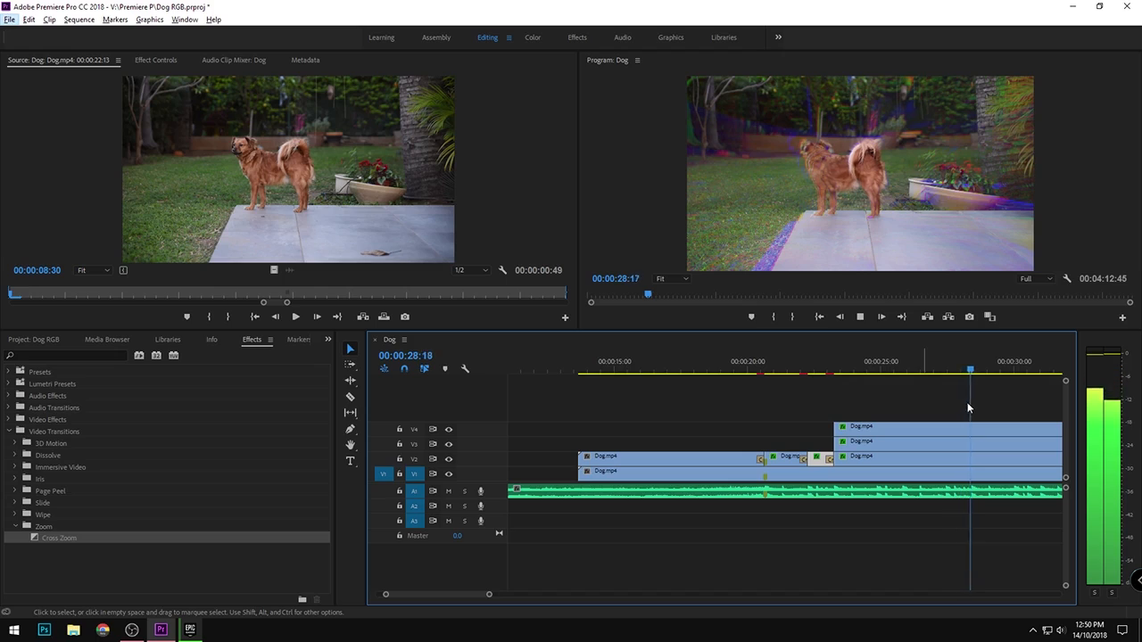
key(space)
key(Escape)
key(space)
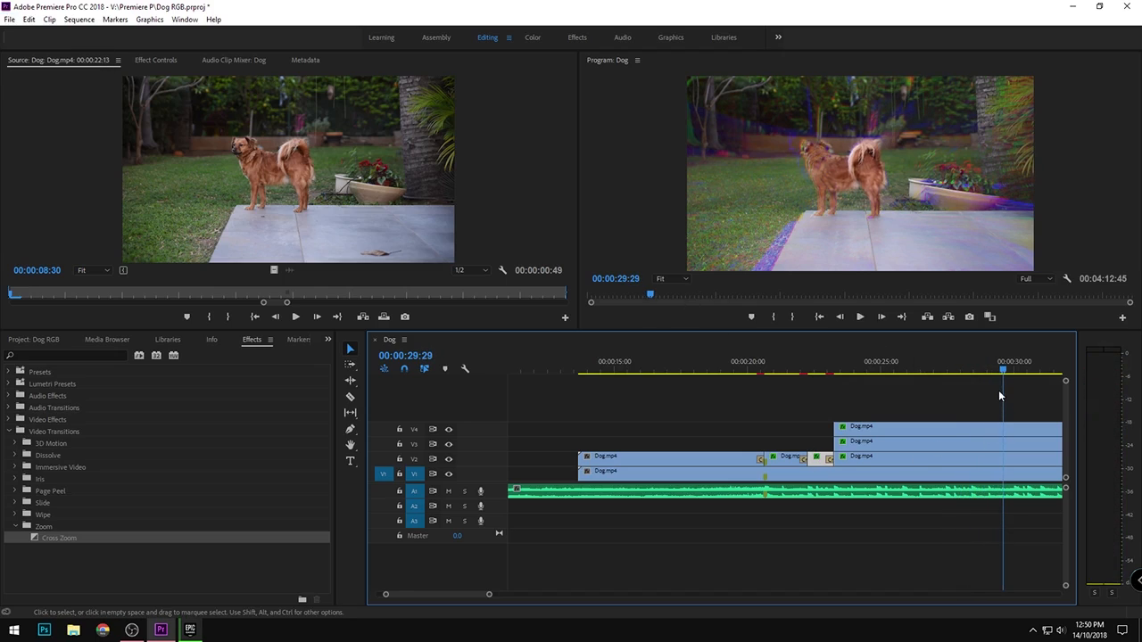
Line the playhead up with the beat at 00:00:28:20 and split the V2, V3 and V4 clips there
drag(997, 375, 969, 376)
alt+scroll(978, 481, up, 3)
alt+scroll(978, 481, up, 2)
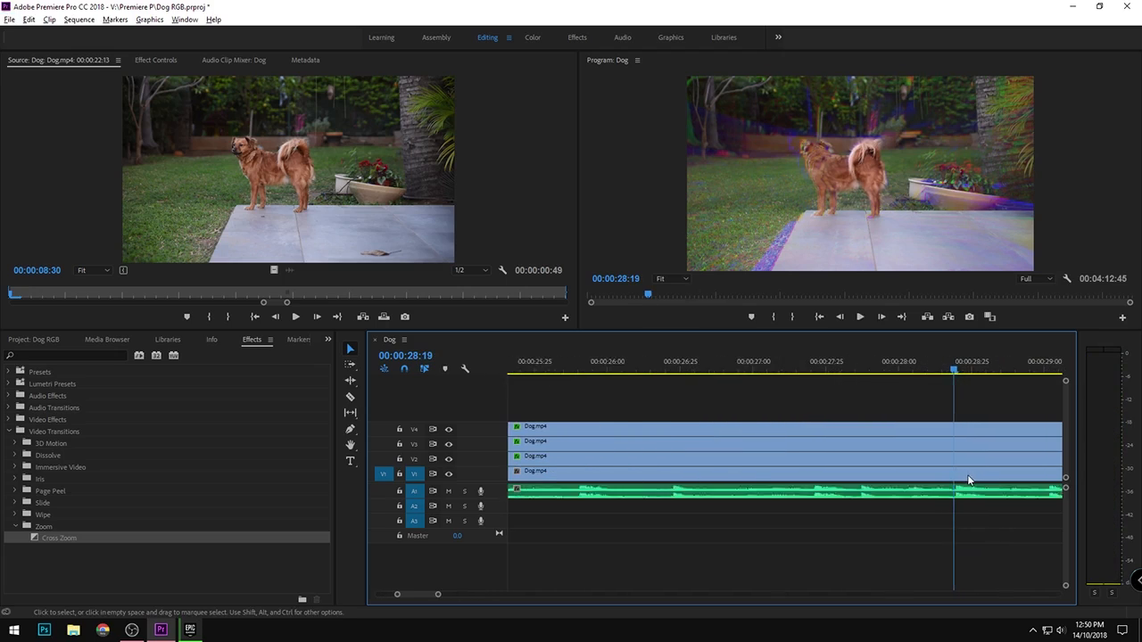
key(Right)
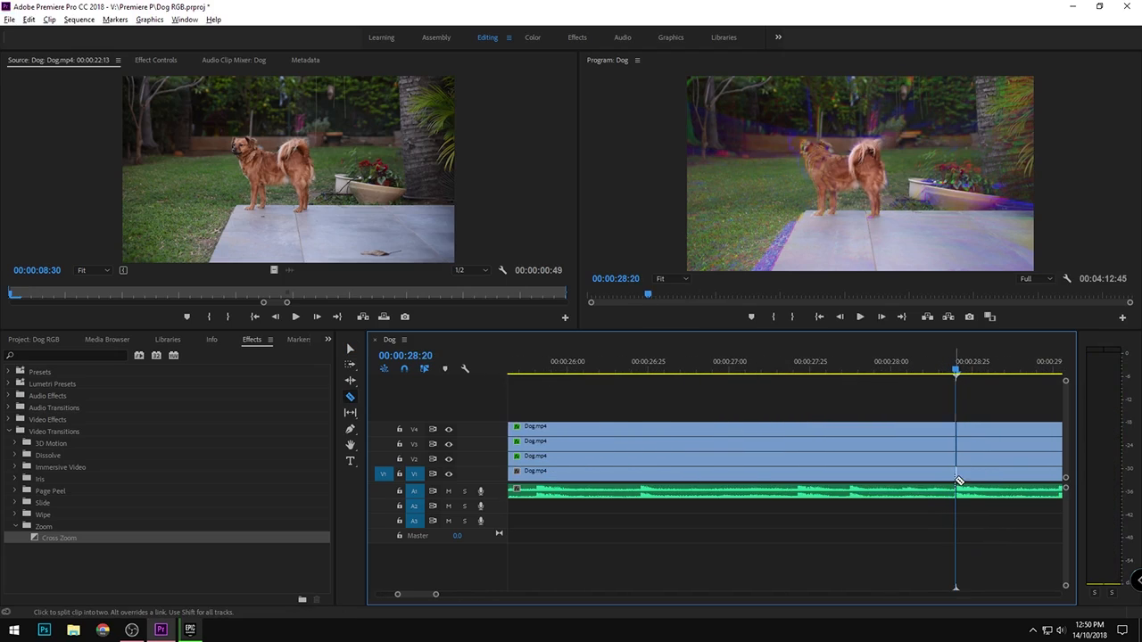
key(c)
click(955, 431)
click(956, 443)
click(955, 457)
key(v)
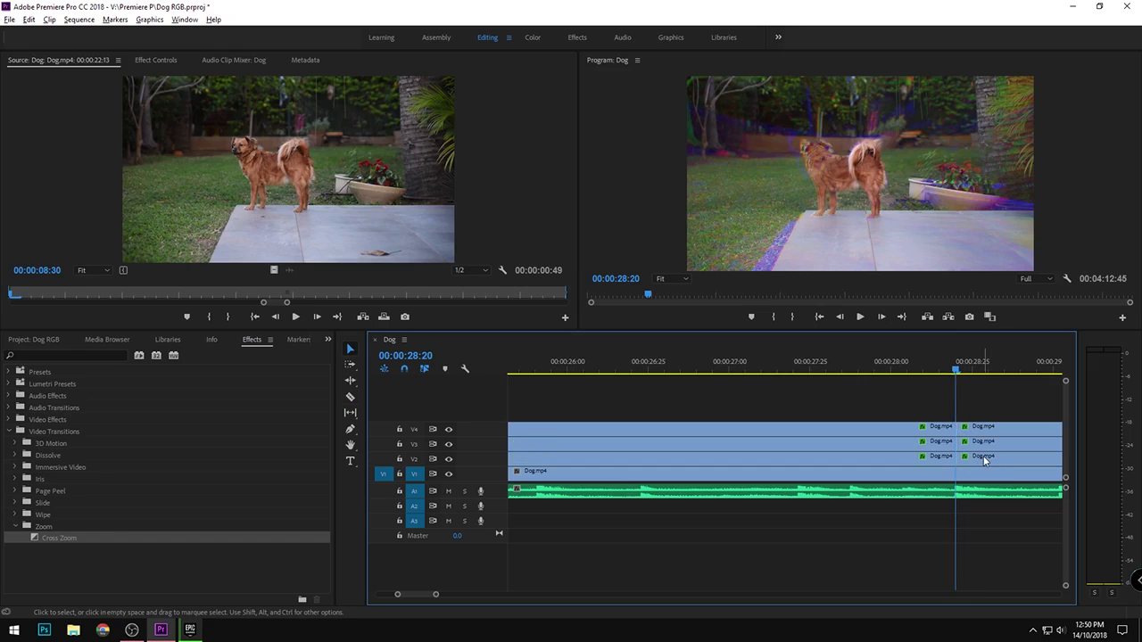
Delete the V2, V3 and V4 sections after the 00:00:28:20 cut, keeping the V1 clip
drag(985, 410, 988, 471)
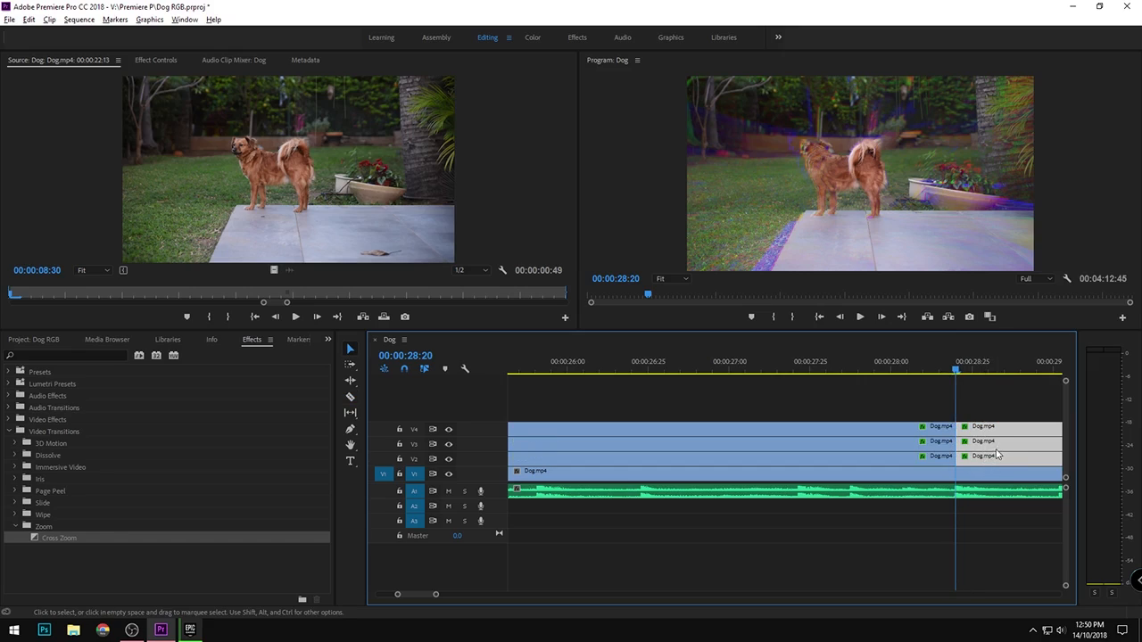
key(Delete)
click(973, 475)
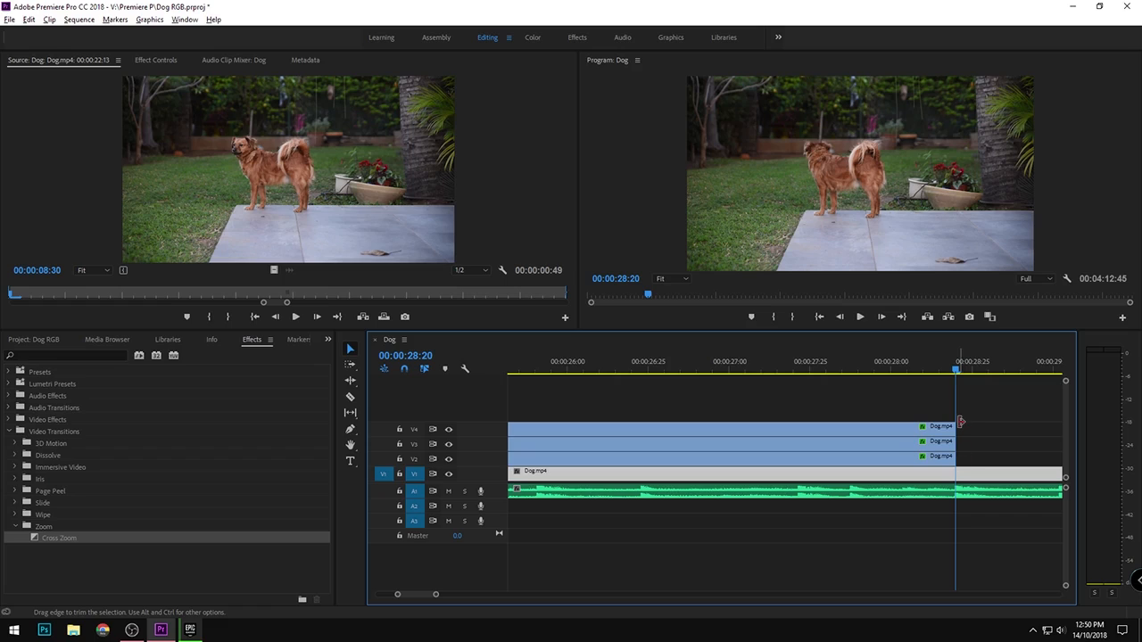
Play the sequence from about 00:00:26:43 past the end of the V1 clip to review where the RGB effect ends
click(706, 375)
key(space)
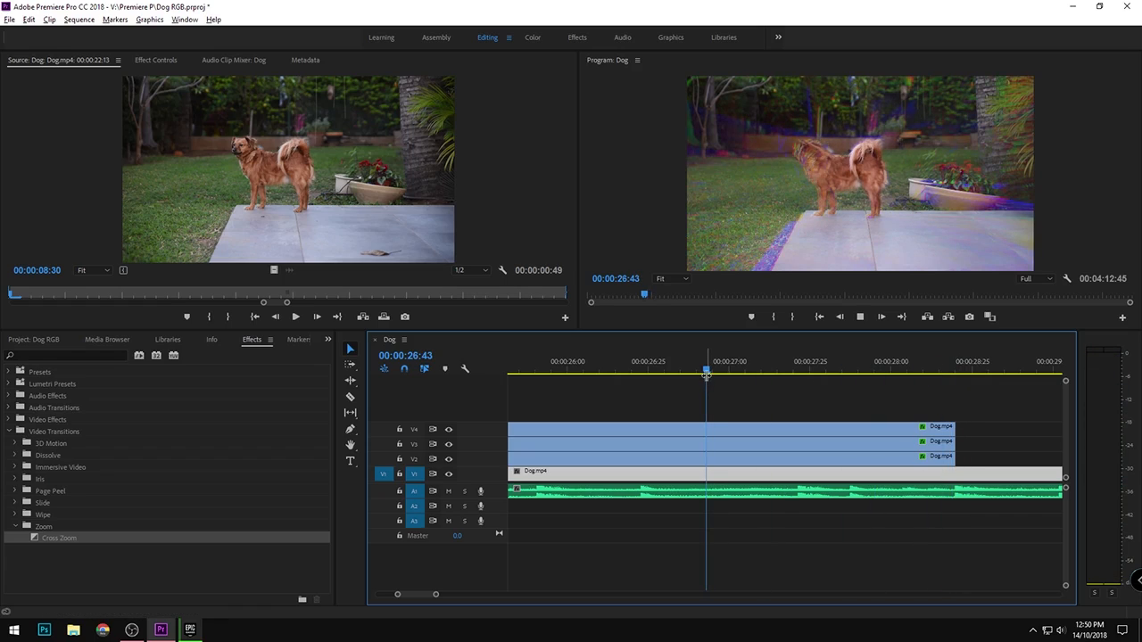
key(space)
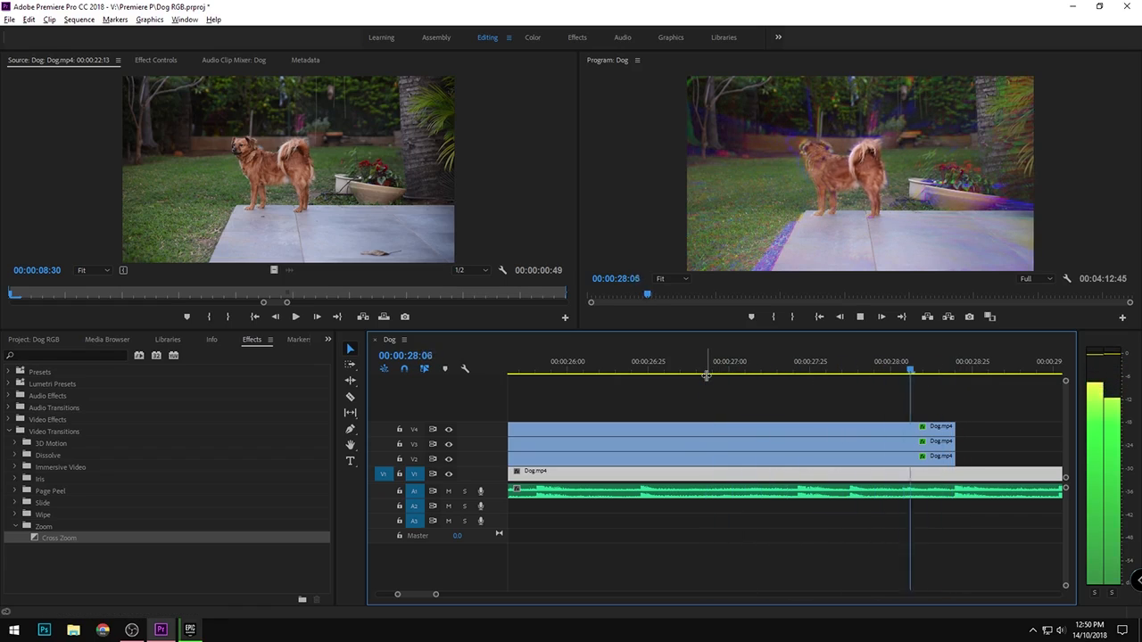
key(minus)
key(minus)
key(minus)
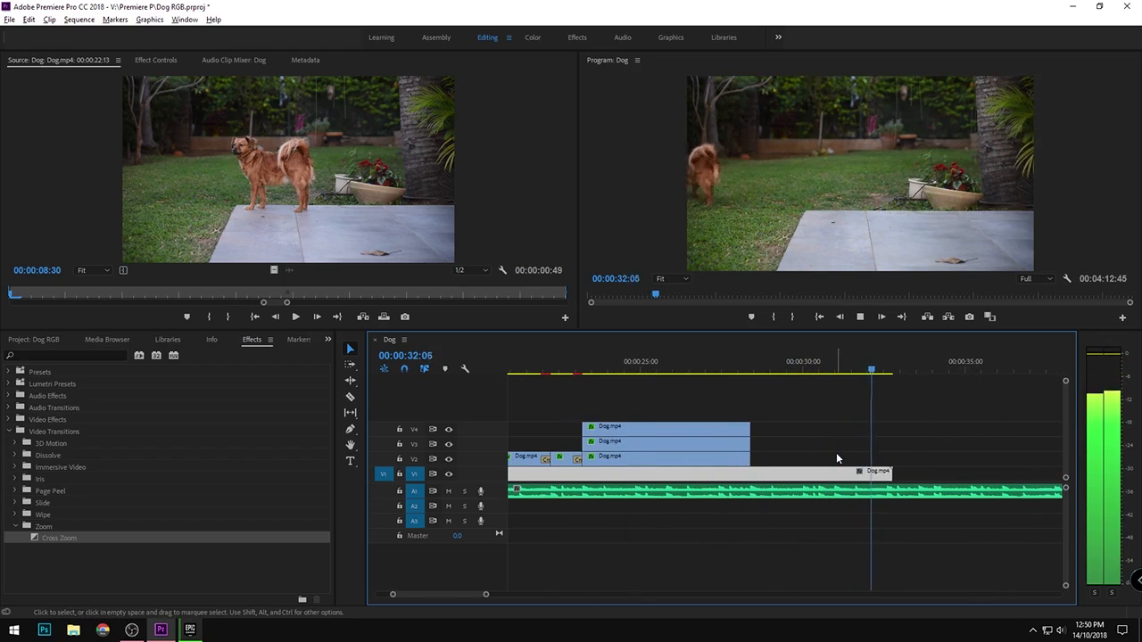
key(alt+space)
key(Escape)
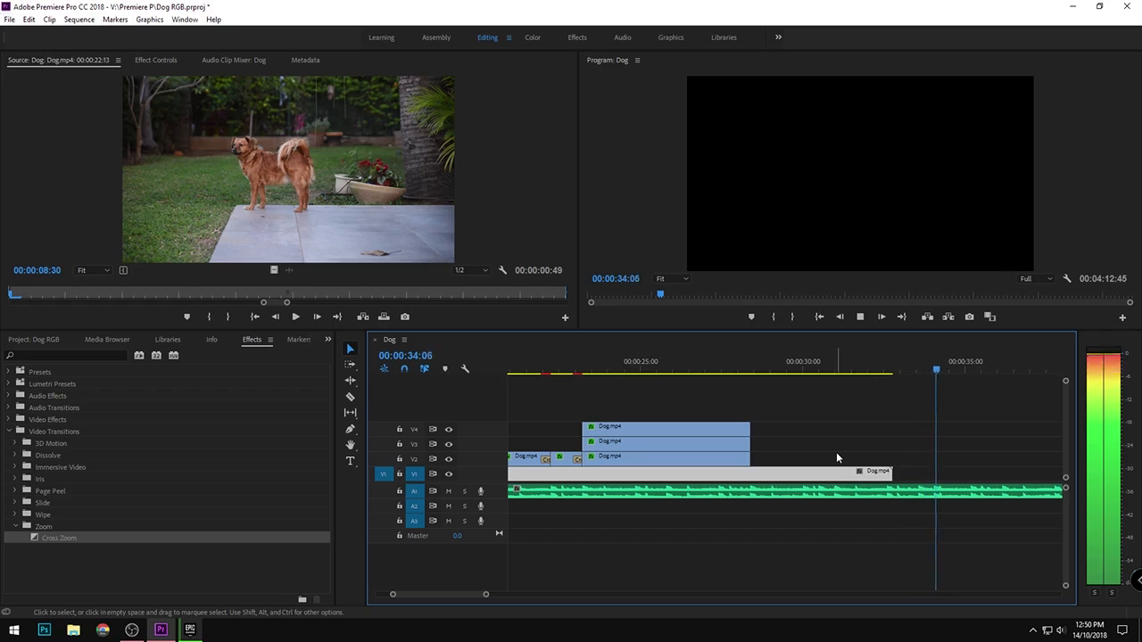
key(space)
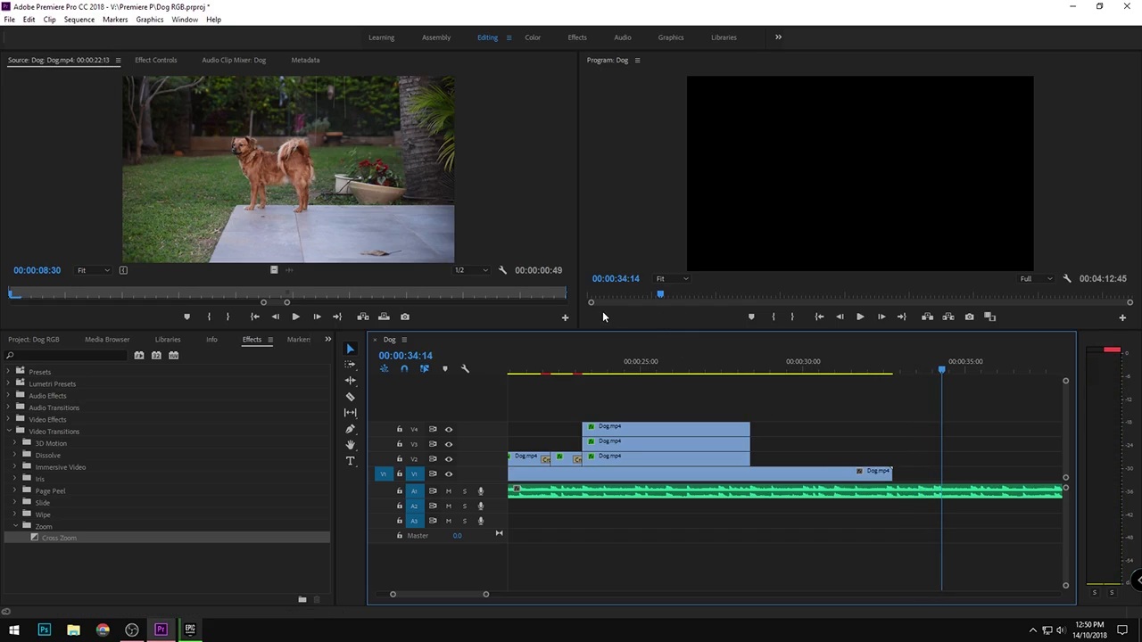